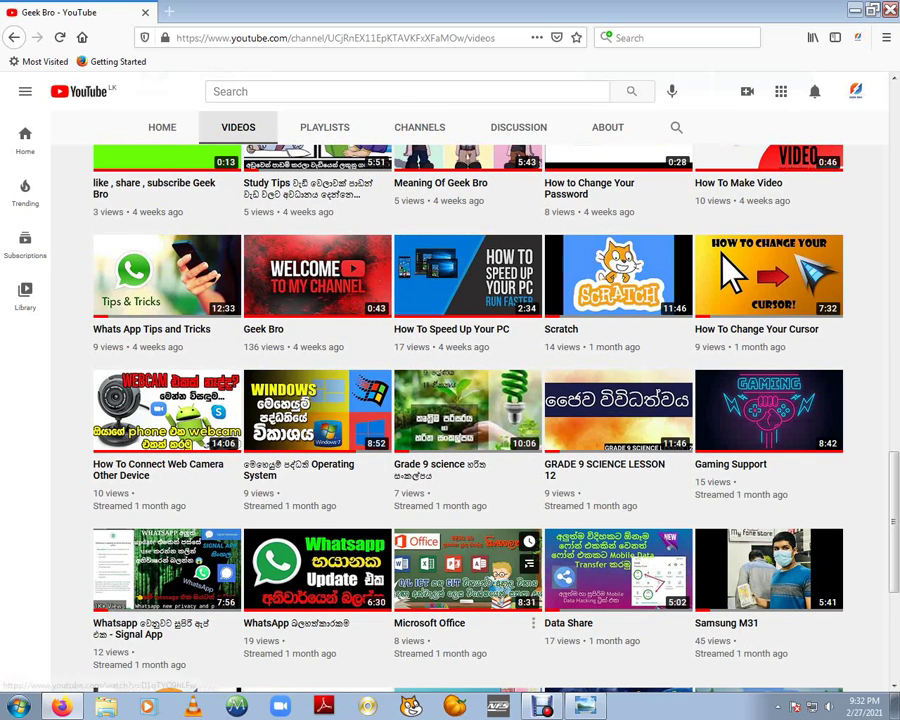
# Browse the Geek Bro channel's uploaded videos down to the oldest ones and return to the beginning of the page.
pyautogui.scroll(-2, 508, 179)
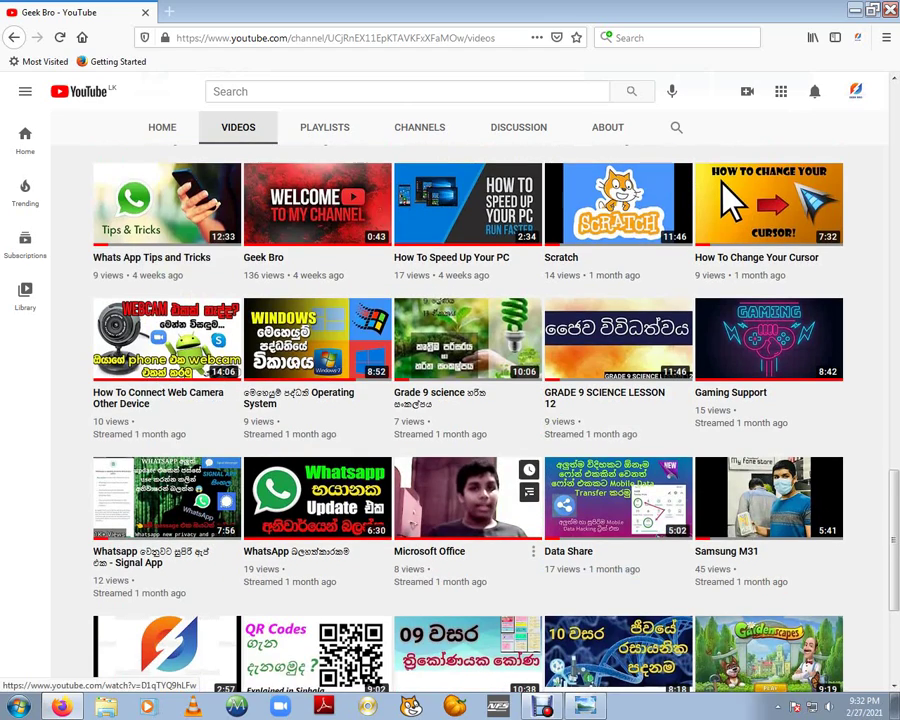
pyautogui.scroll(-2, 508, 129)
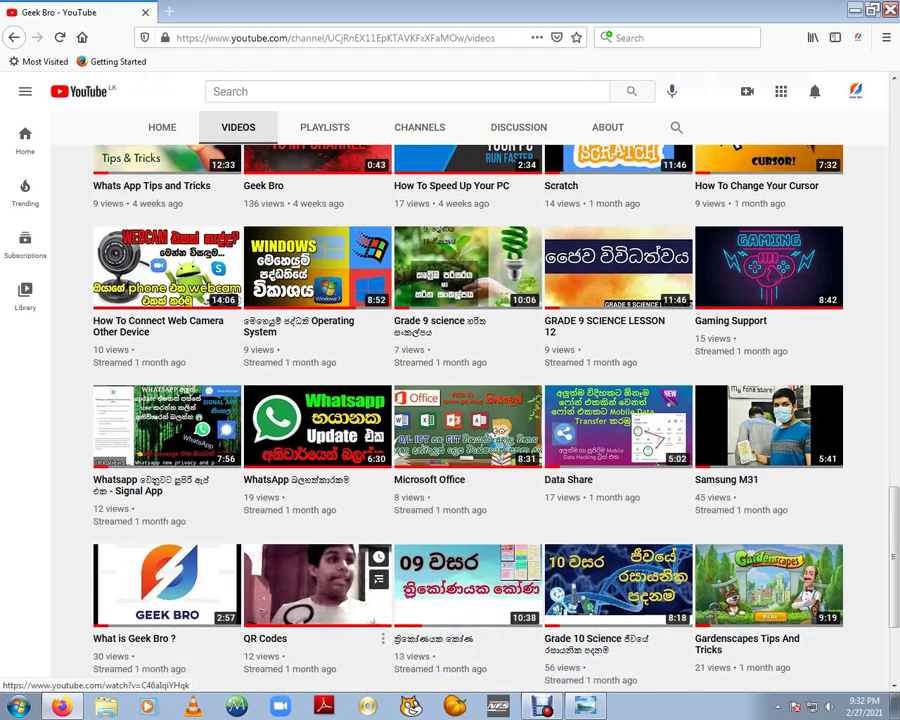
pyautogui.scroll(-3, 450, 420)
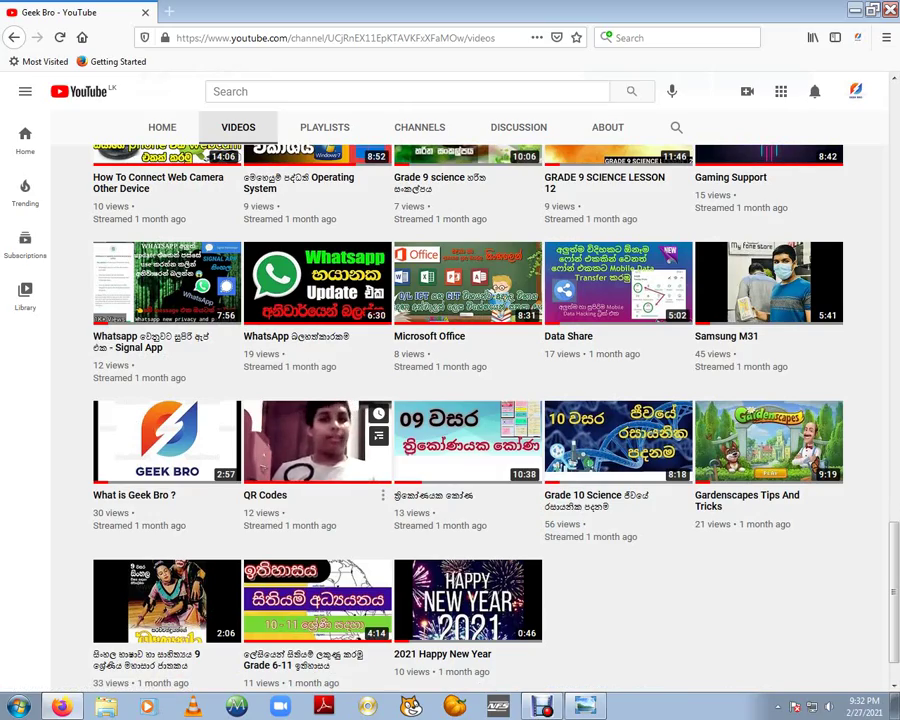
pyautogui.scroll(6, 508, 230)
pyautogui.scroll(14, 508, 230)
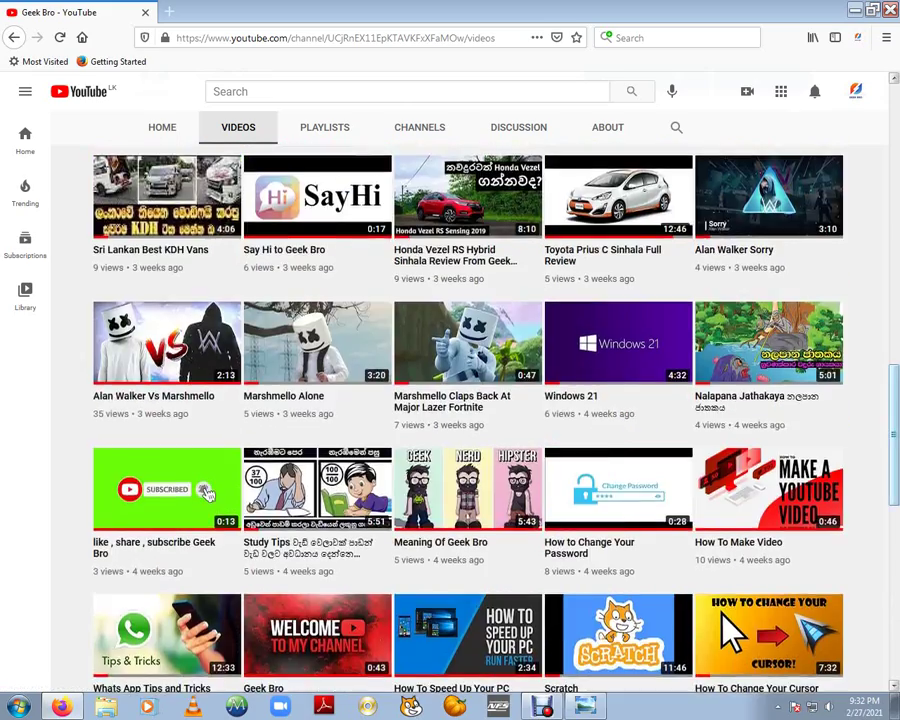
pyautogui.scroll(15, 508, 432)
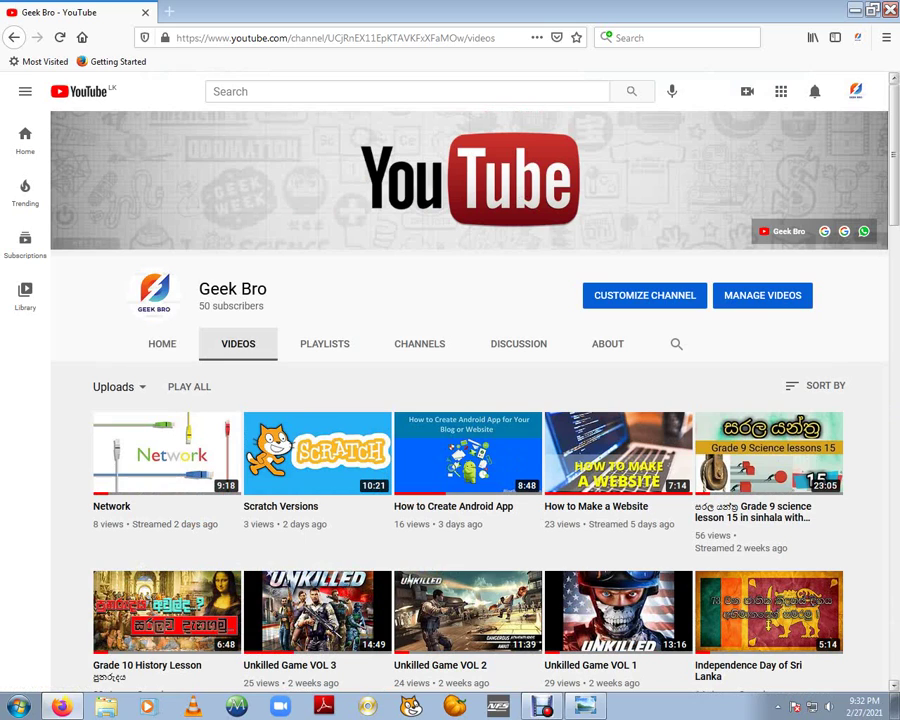
# Open the third playlist among the channel's created playlists and look through its videos.
pyautogui.click(324, 343)
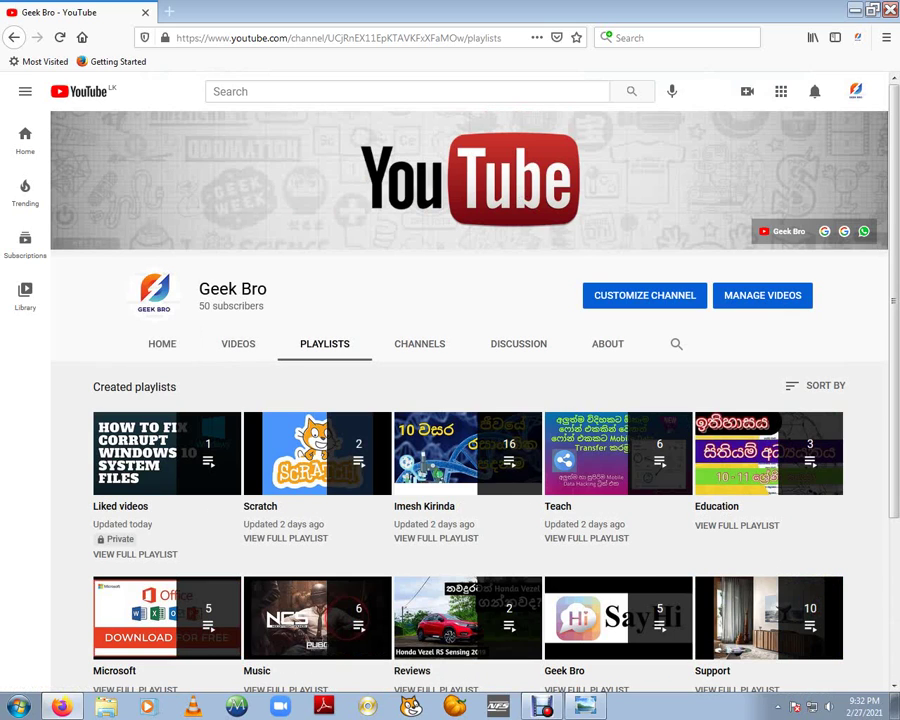
pyautogui.click(440, 455)
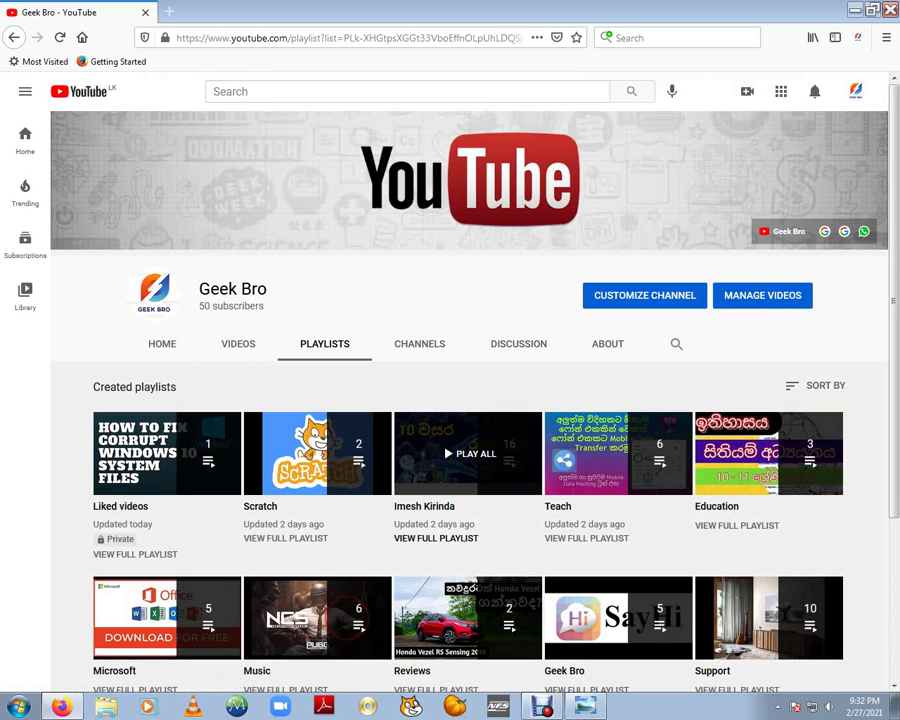
pyautogui.scroll(-6, 606, 440)
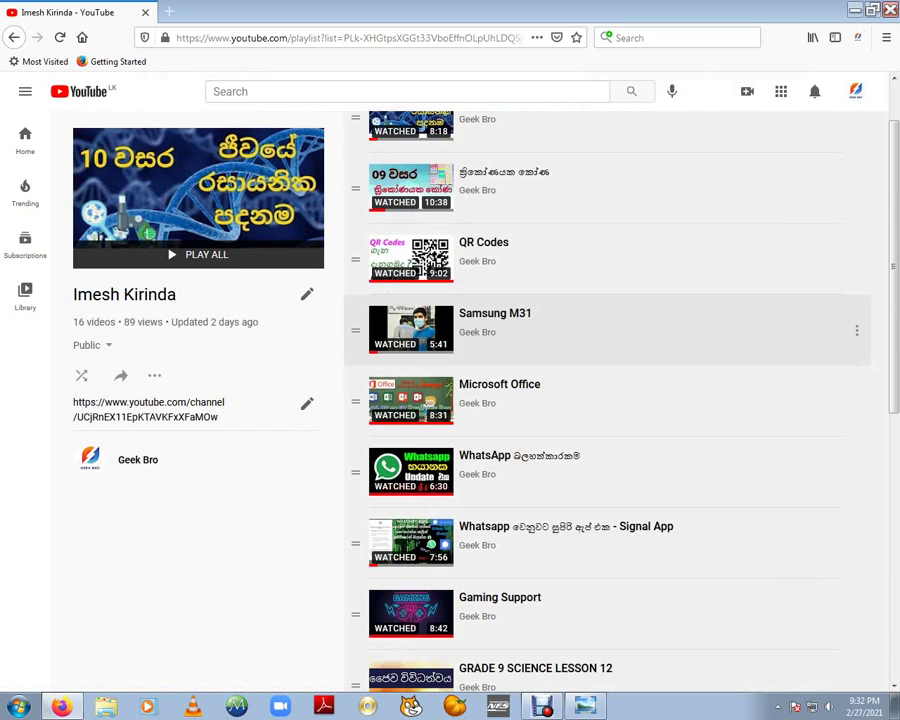
pyautogui.scroll(6, 606, 425)
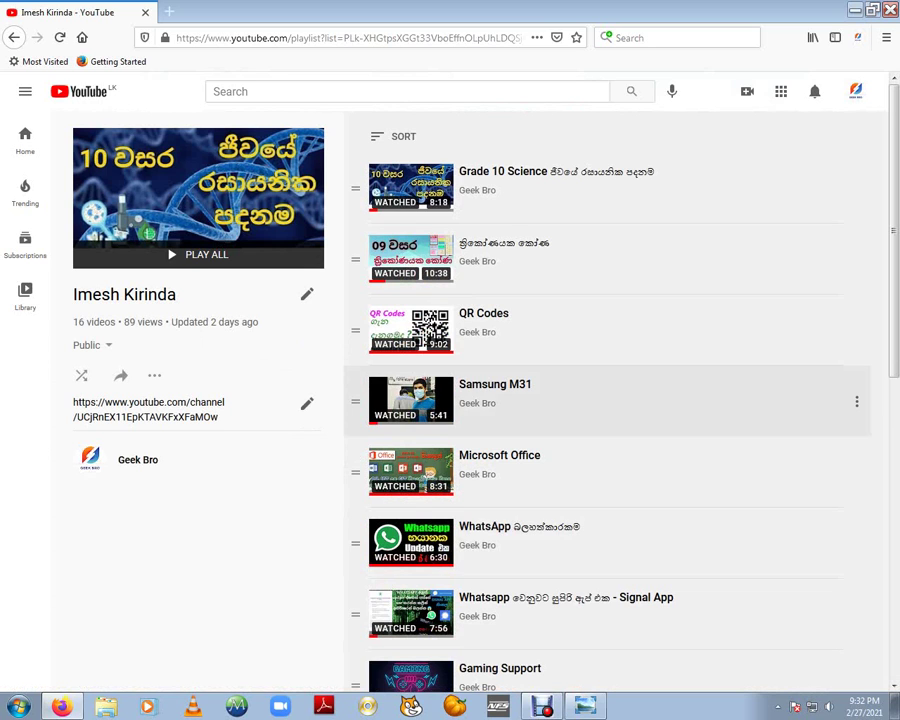
# Show the desktop, view the Screenshot image of the Windows crash screen twice in Windows Photo Viewer, and close it.
pyautogui.press('super+d')
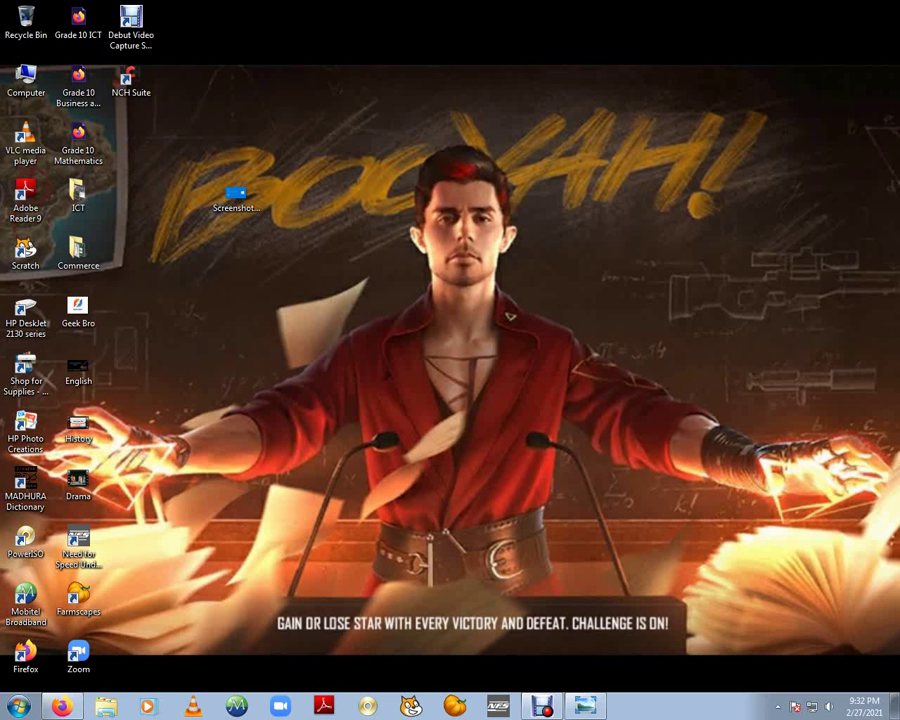
pyautogui.click(236, 200)
pyautogui.press('Return')
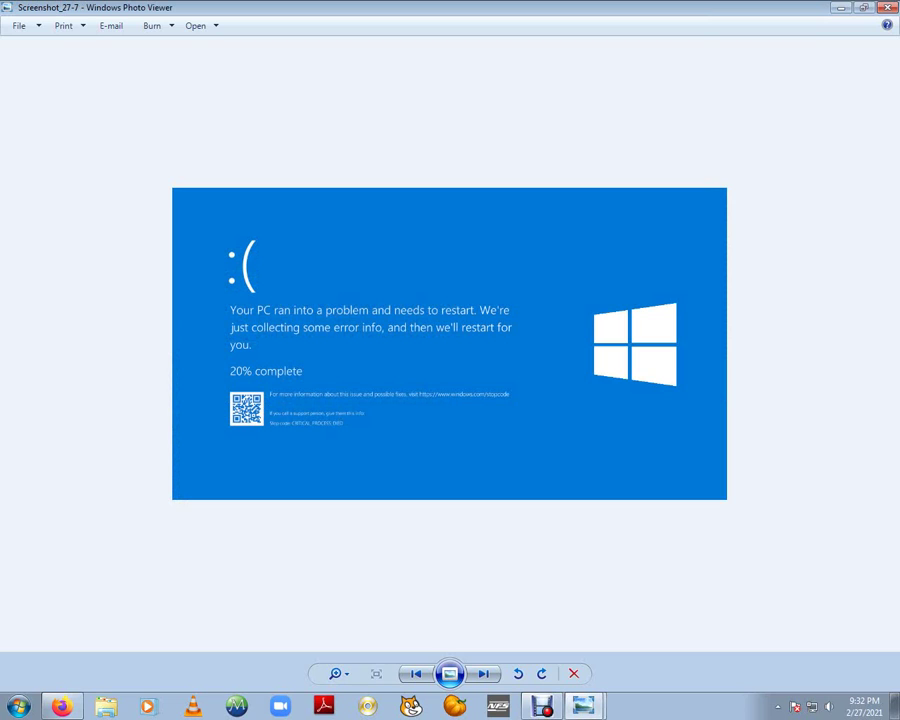
pyautogui.click(886, 7)
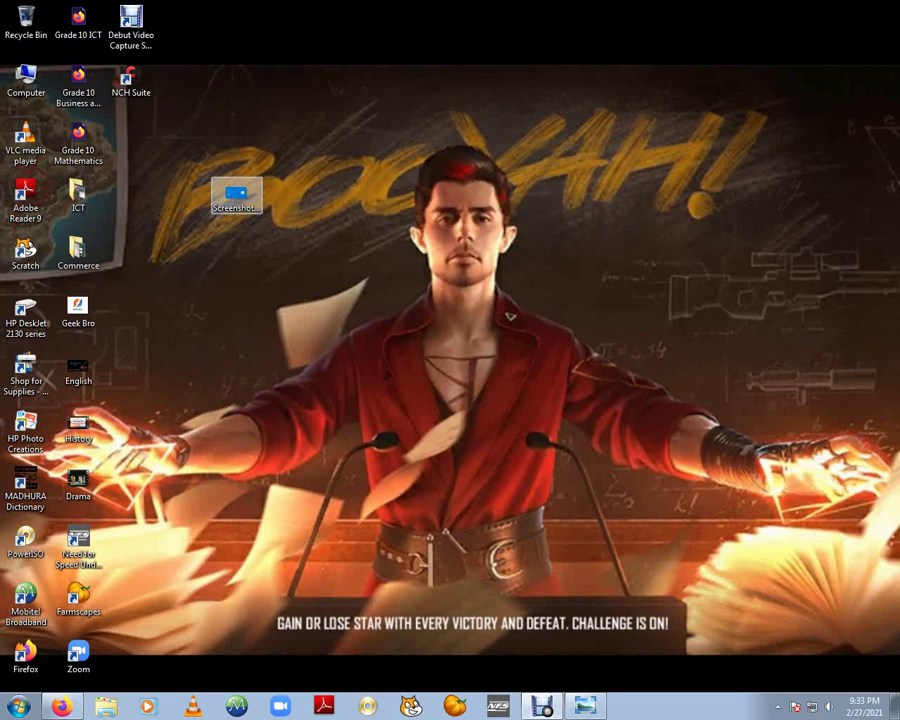
pyautogui.doubleClick(236, 195)
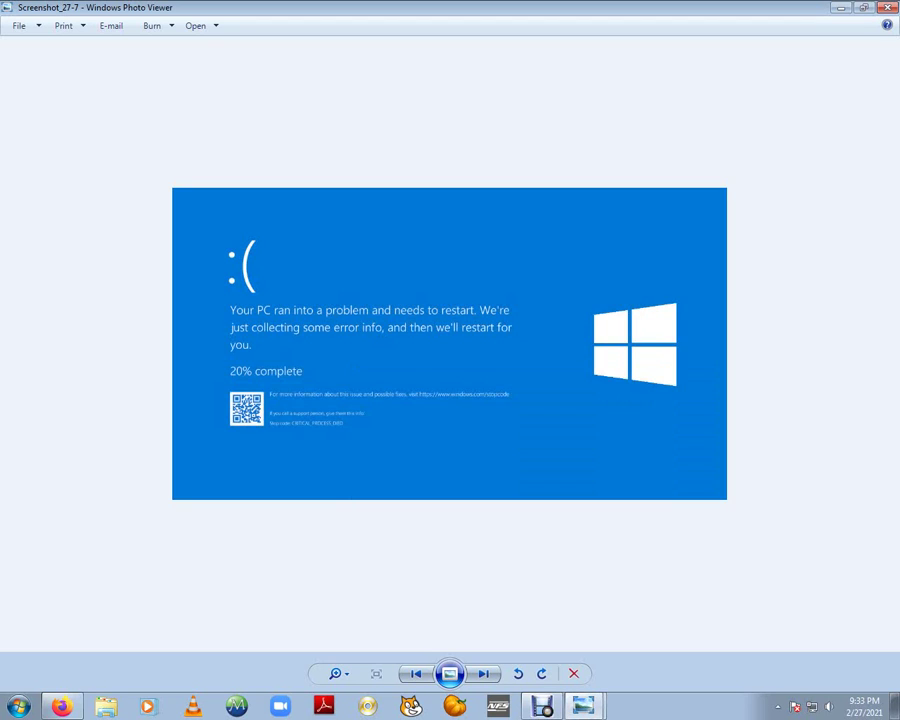
pyautogui.click(886, 7)
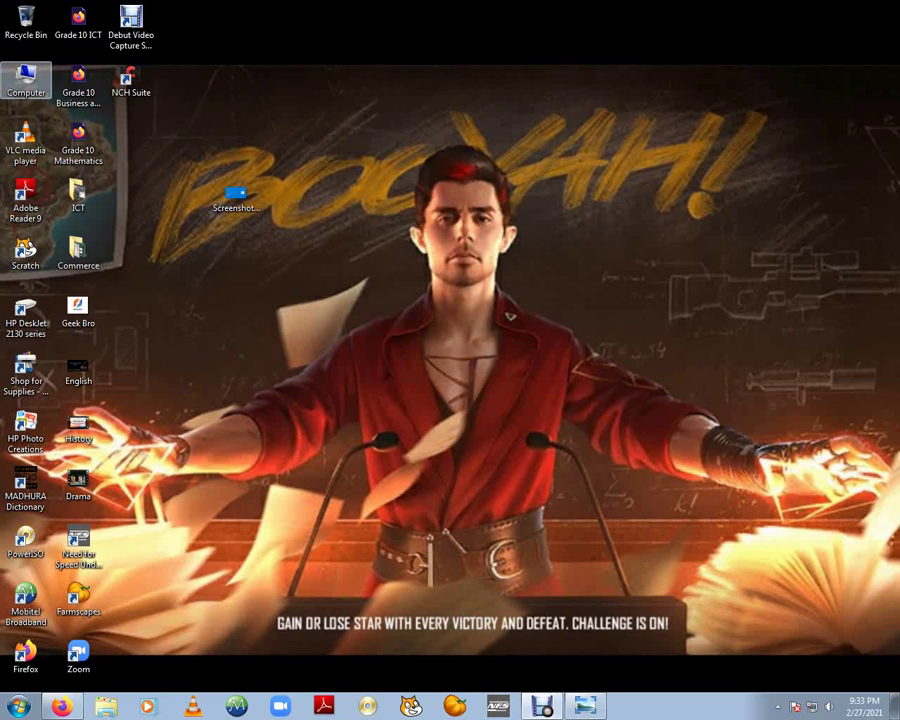
# Open Computer from the desktop and display its system properties.
pyautogui.click(26, 80)
pyautogui.doubleClick(26, 80)
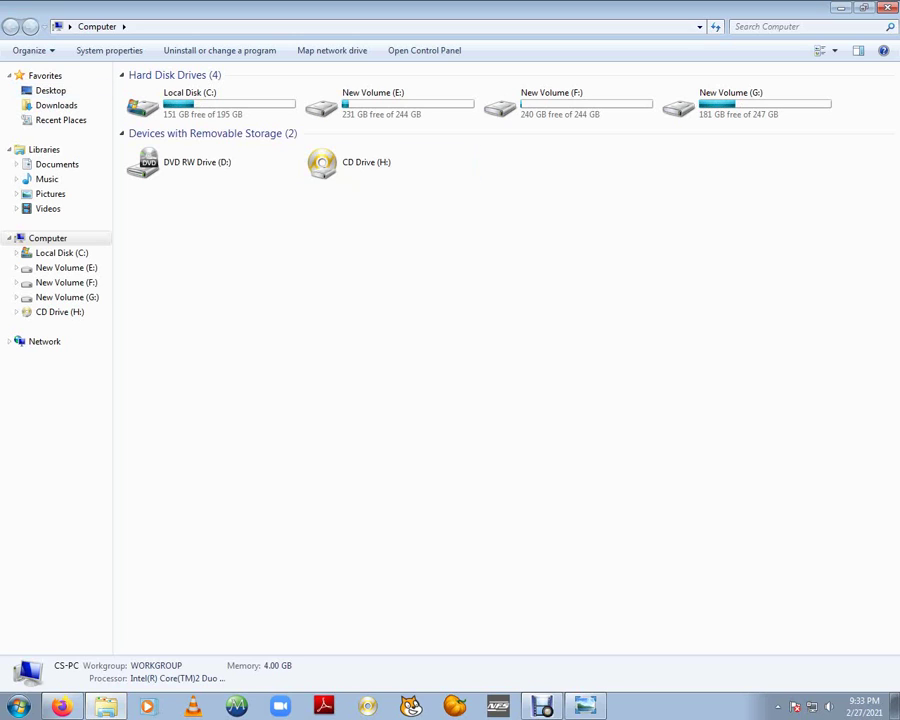
pyautogui.rightClick(372, 262)
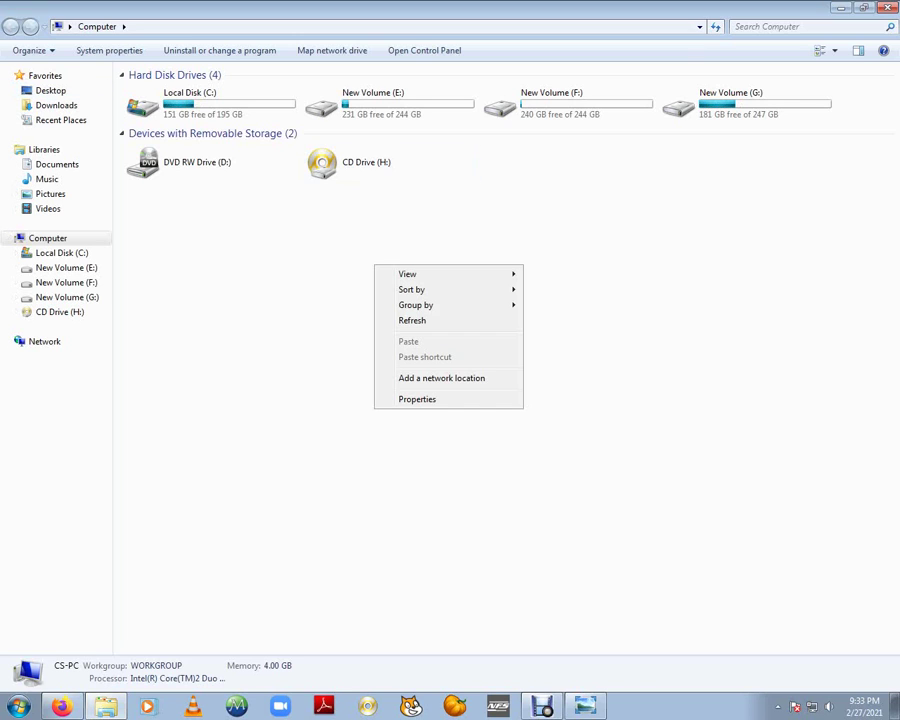
pyautogui.click(416, 398)
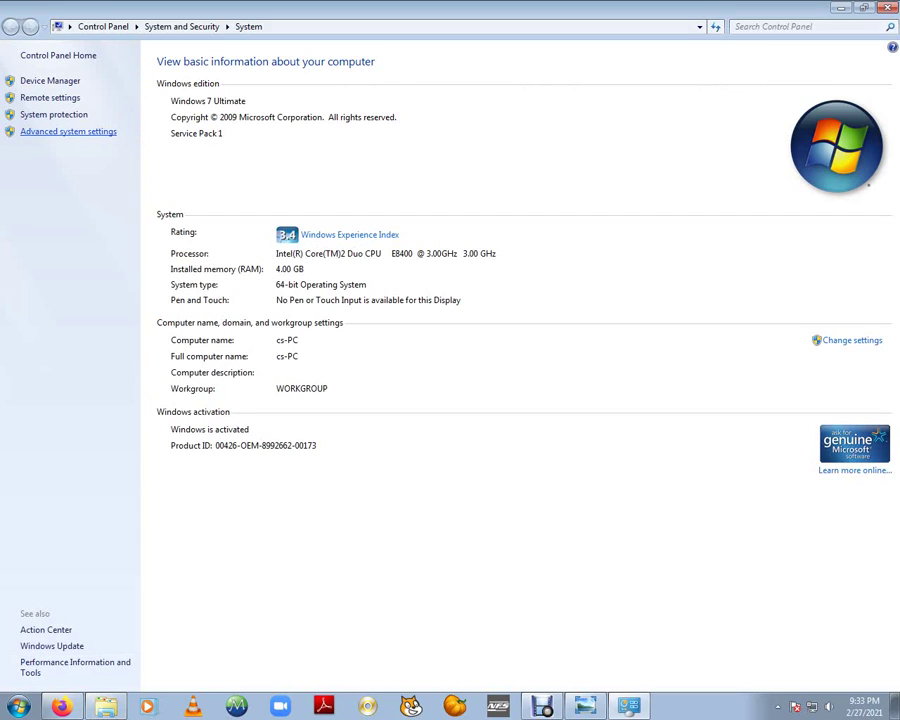
# Open the advanced system settings and launch Device Manager from the hardware settings.
pyautogui.click(68, 131)
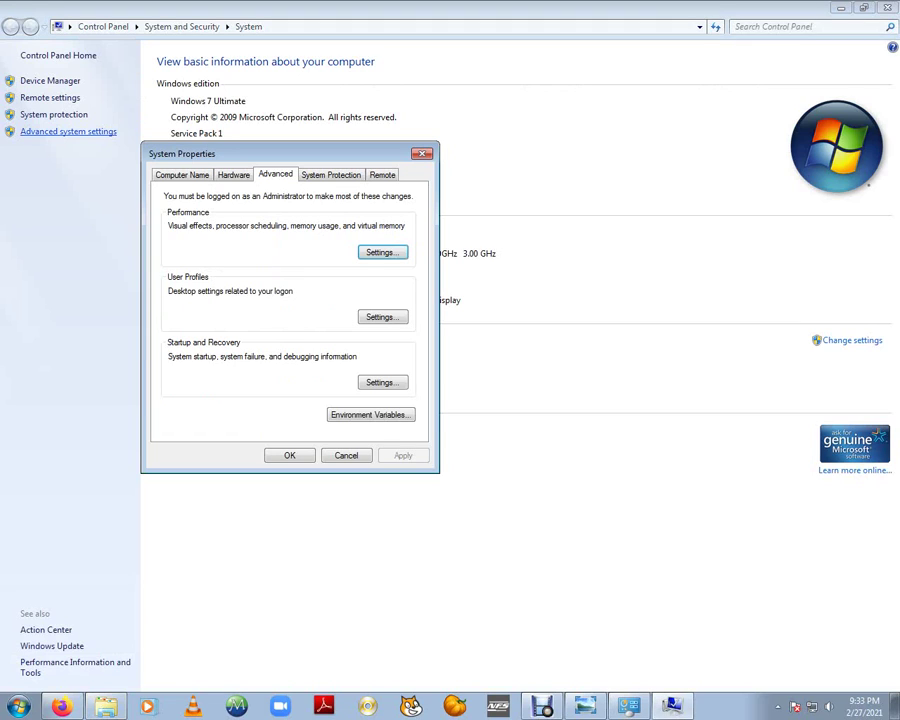
pyautogui.click(233, 174)
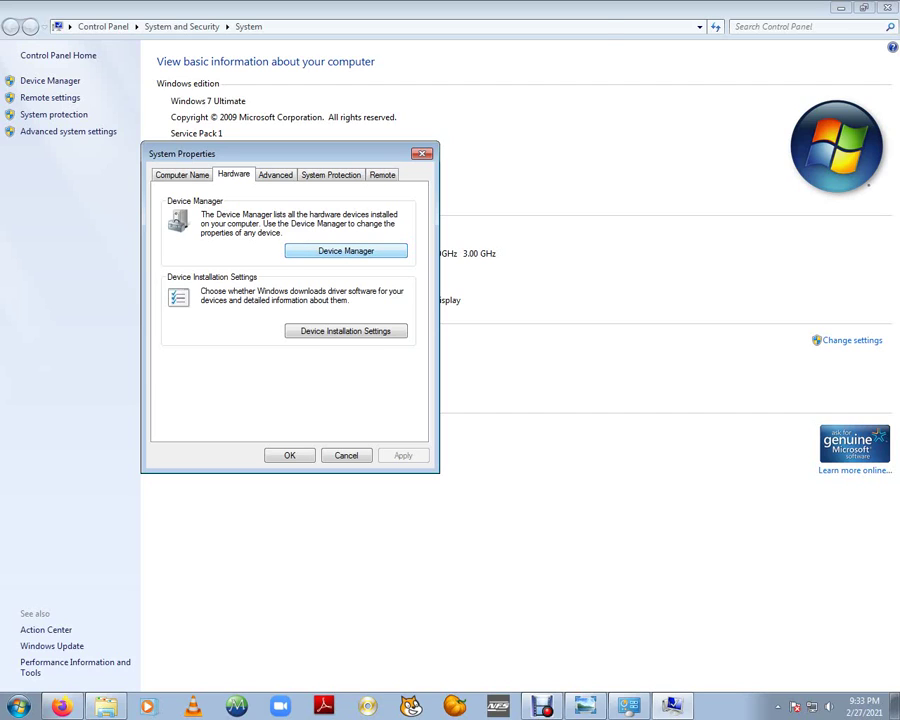
pyautogui.press('Return')
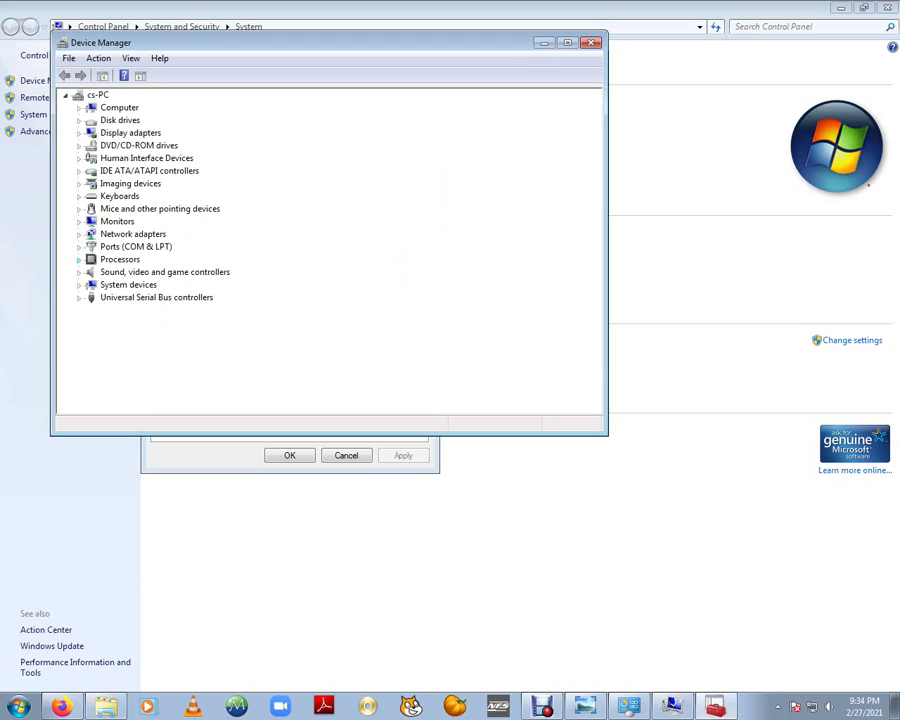
# Inspect the Processors and Display adapters categories in Device Manager, collapsing each one again.
pyautogui.click(79, 259)
pyautogui.click(79, 259)
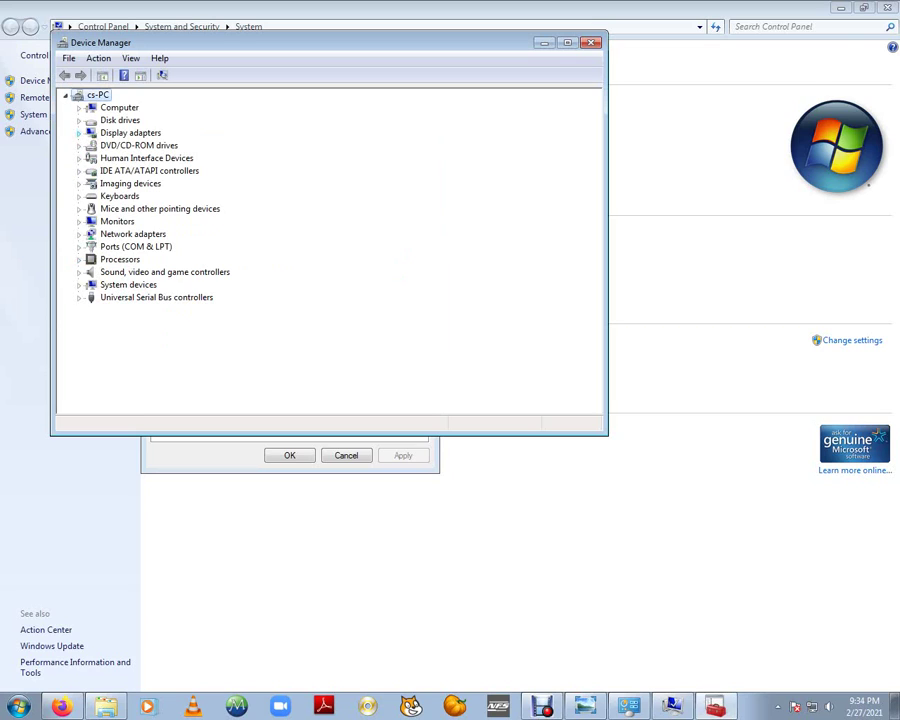
pyautogui.click(79, 132)
pyautogui.click(79, 132)
# View Device Manager's Disk Cleanup options and close the dialog.
pyautogui.click(69, 58)
pyautogui.click(72, 74)
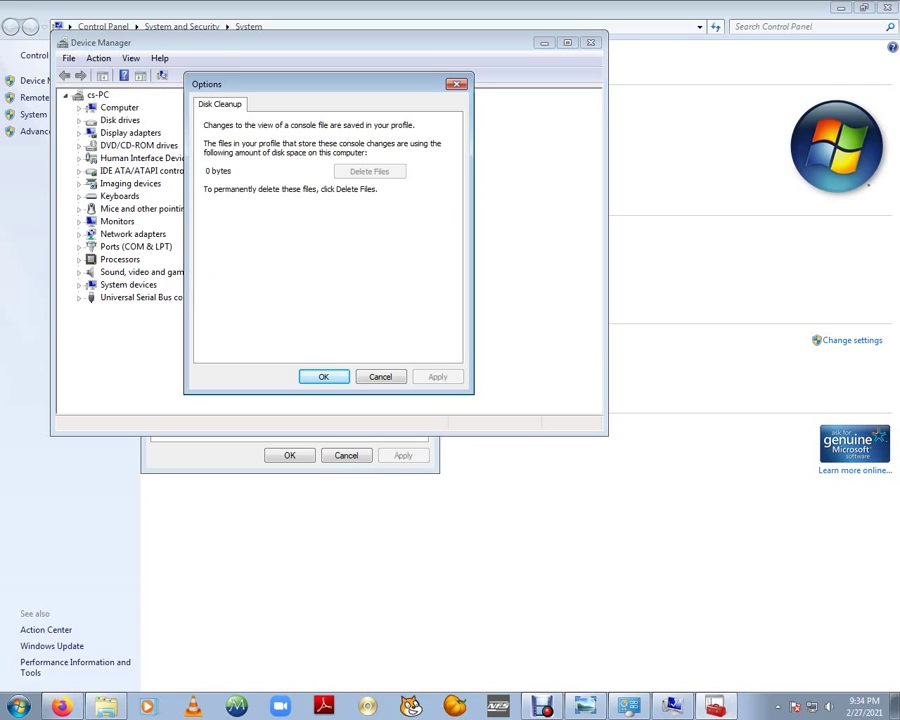
pyautogui.press('Return')
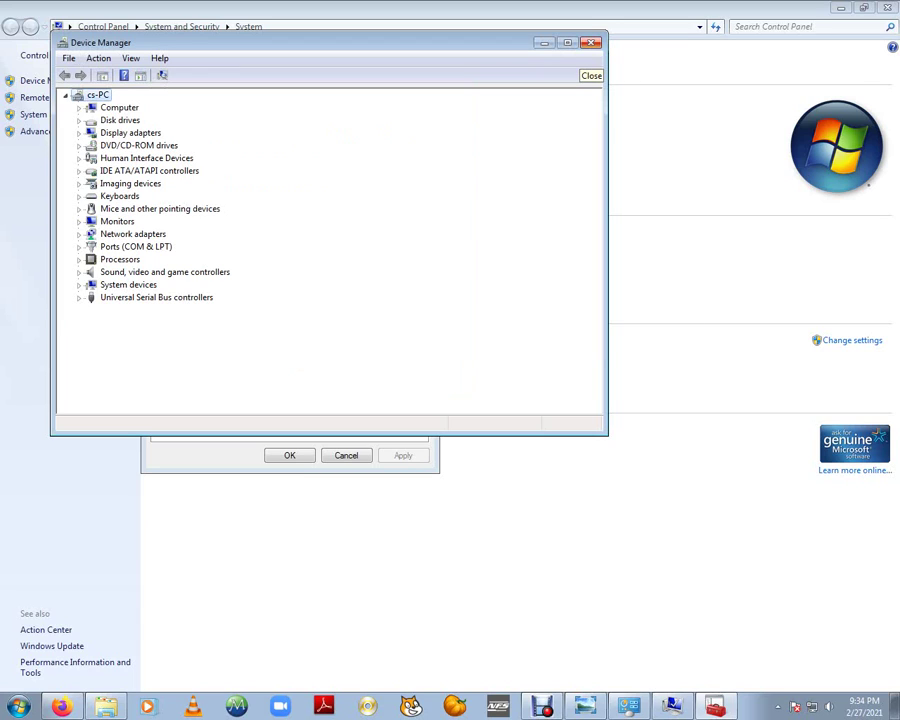
# Close Device Manager, System Properties and the Computer window, minimizing the System window to return to the desktop.
pyautogui.click(590, 42)
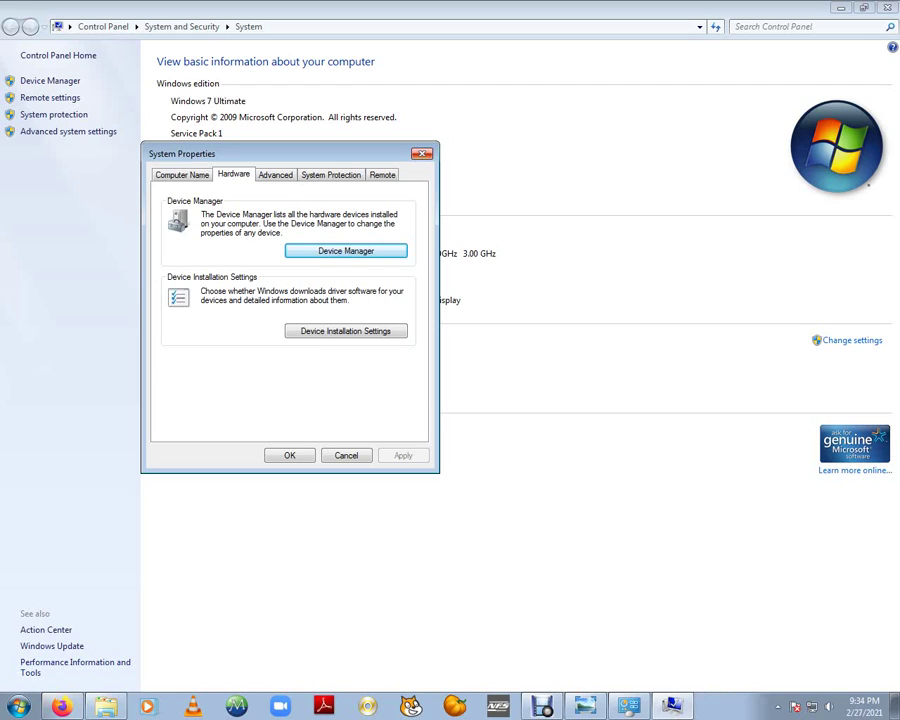
pyautogui.click(421, 153)
pyautogui.click(840, 7)
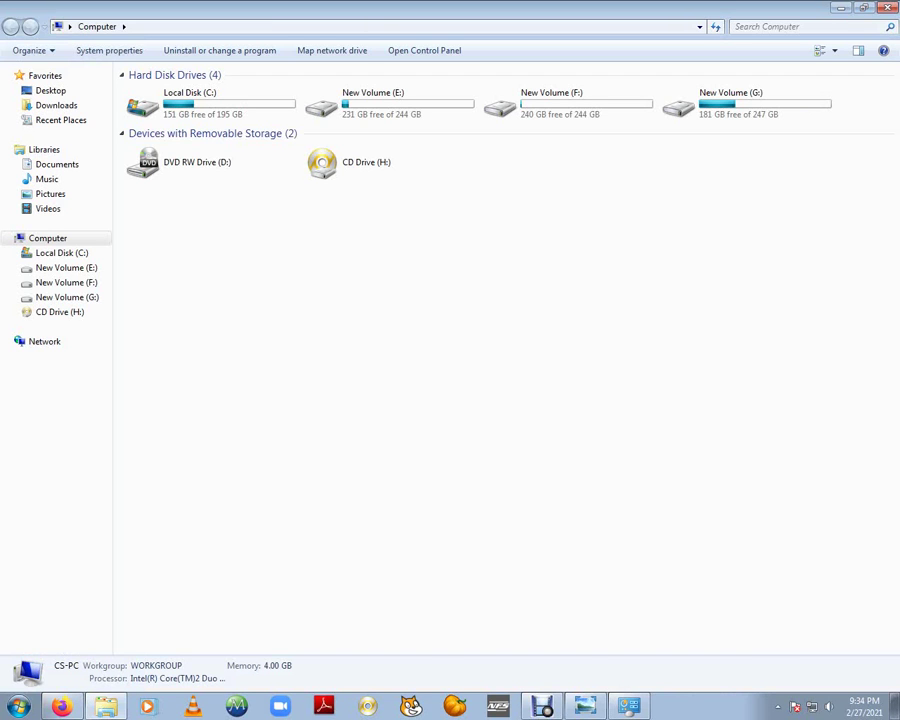
pyautogui.click(886, 7)
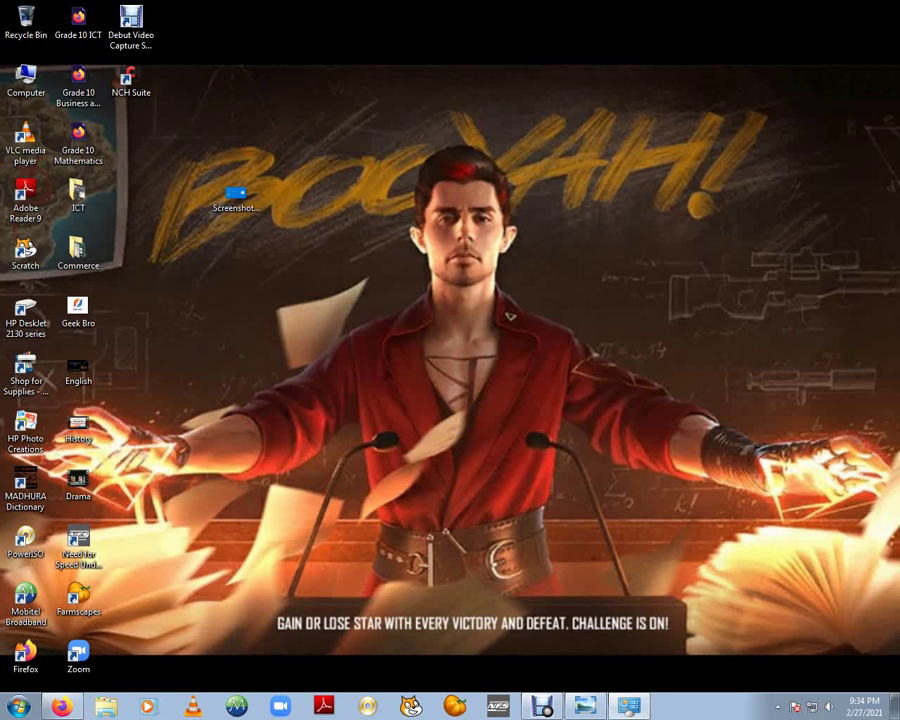
# Open Control Panel and display the list of installed programs that can be uninstalled.
pyautogui.press('super')
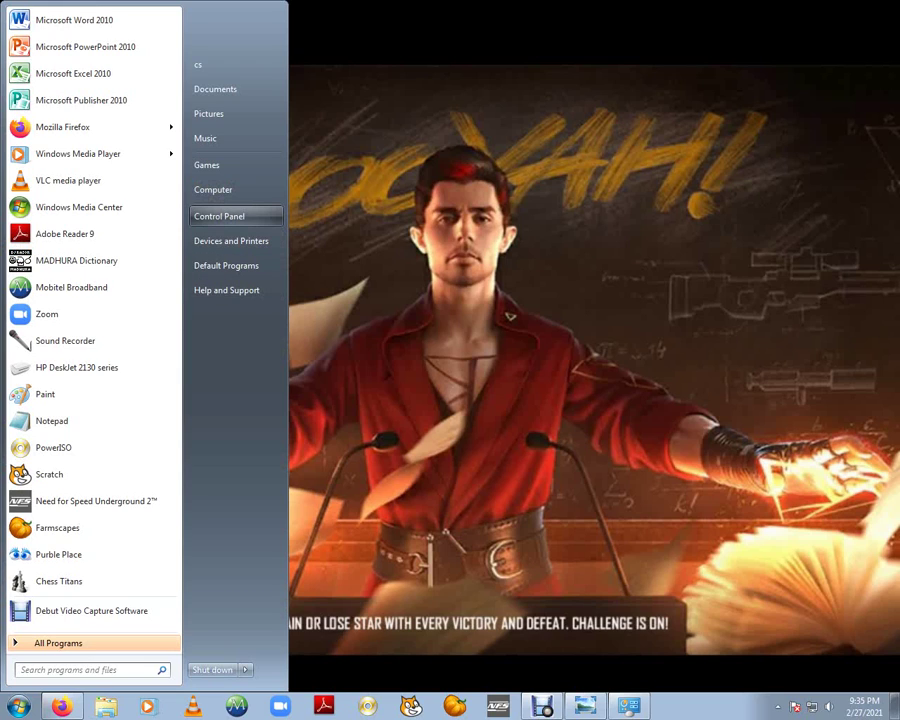
pyautogui.press('Return')
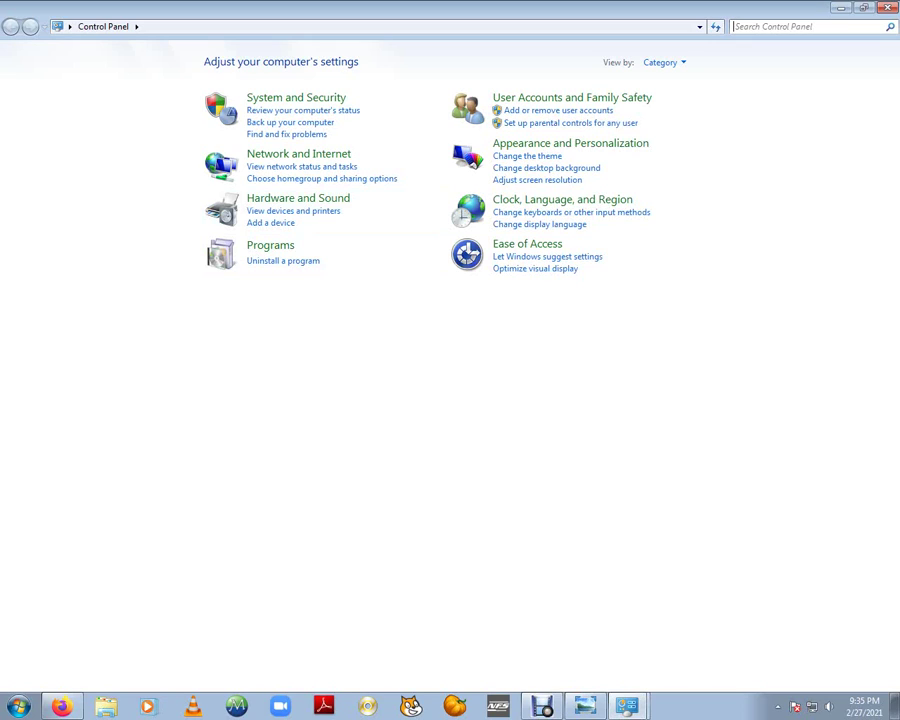
pyautogui.press('super')
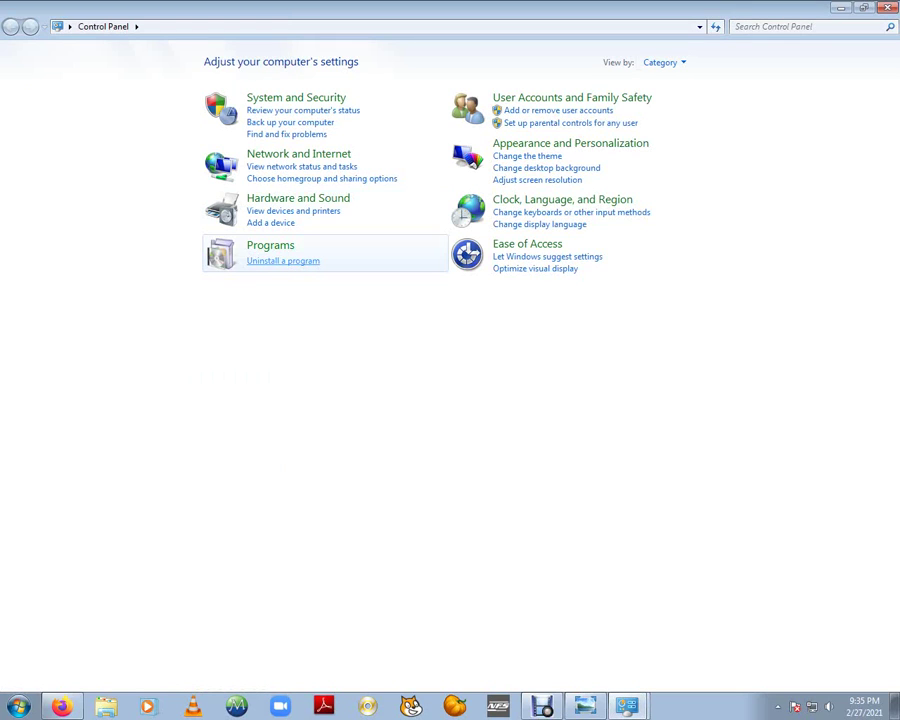
pyautogui.click(283, 260)
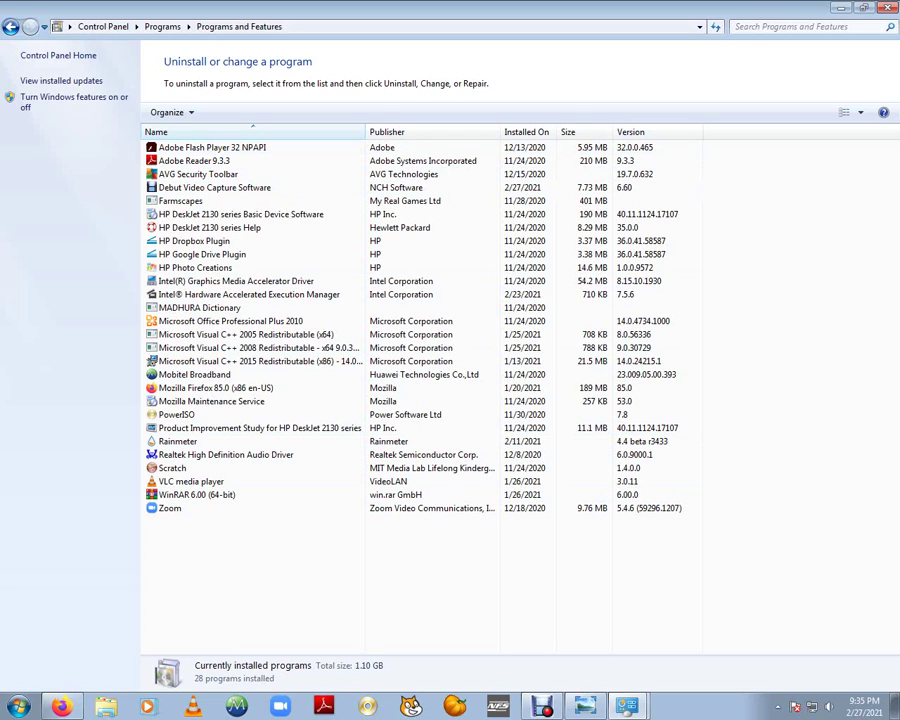
# Return to the desktop and open the Computer window.
pyautogui.press('super+d')
pyautogui.click(18, 706)
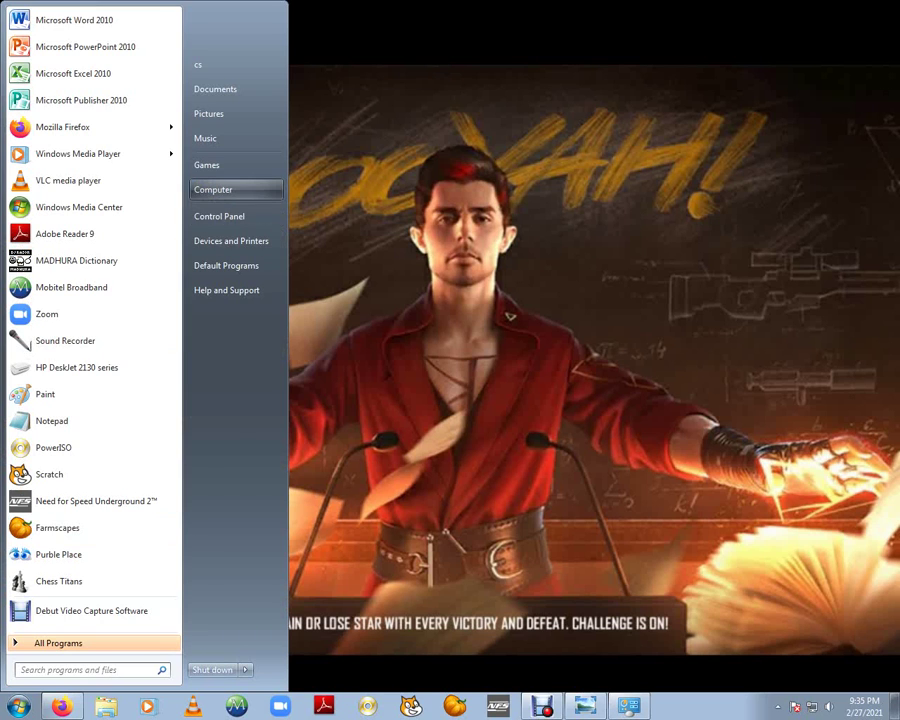
pyautogui.click(222, 190)
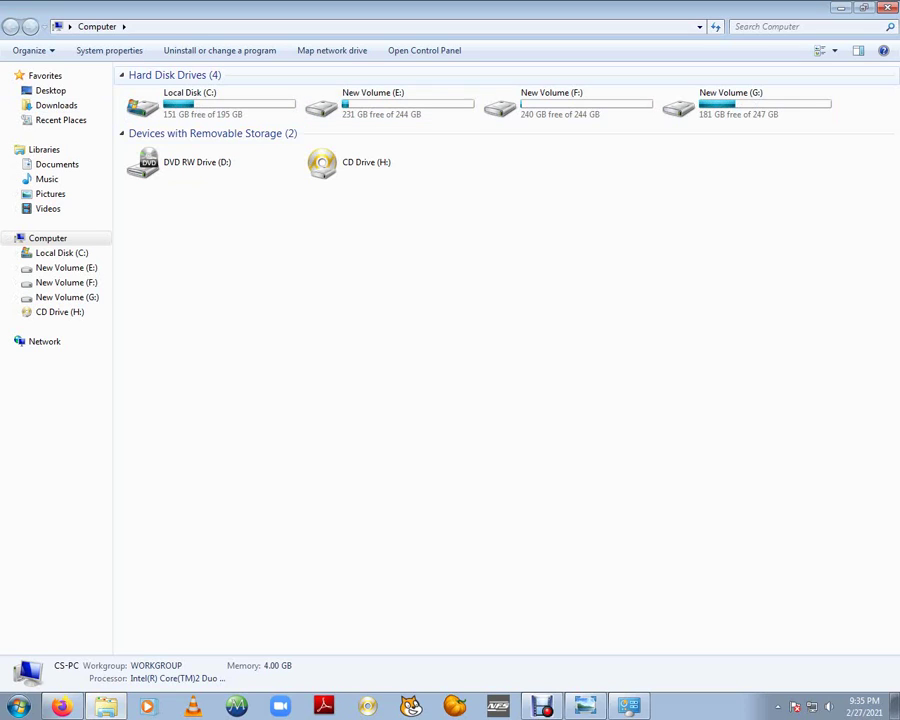
# Check the details of the hard disk drives one after another, ending with Local Disk (C:) selected.
pyautogui.click(567, 104)
pyautogui.click(746, 104)
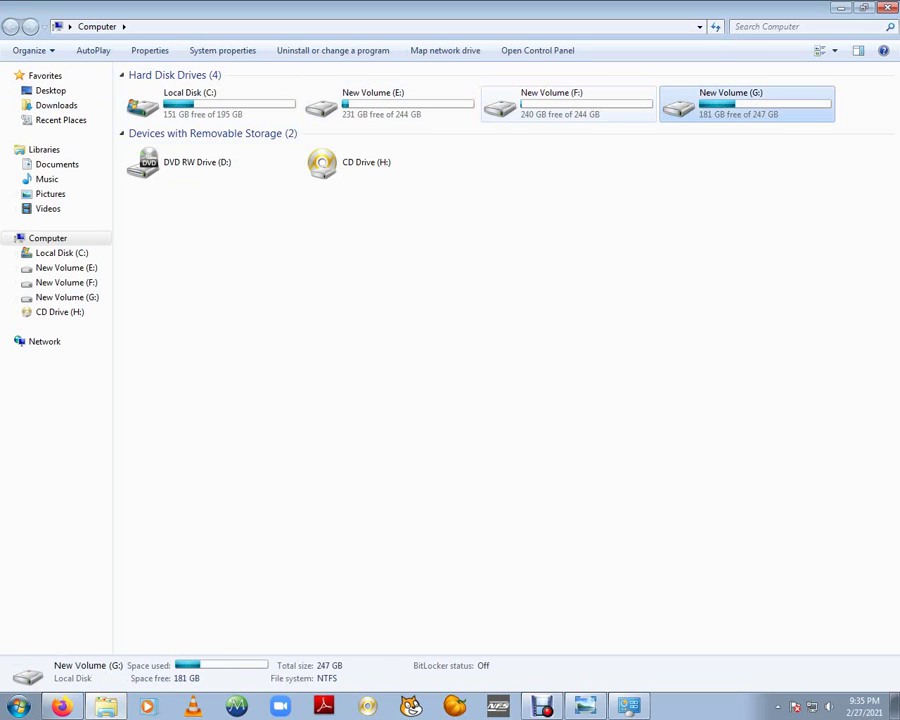
pyautogui.press('Left')
pyautogui.press('Left')
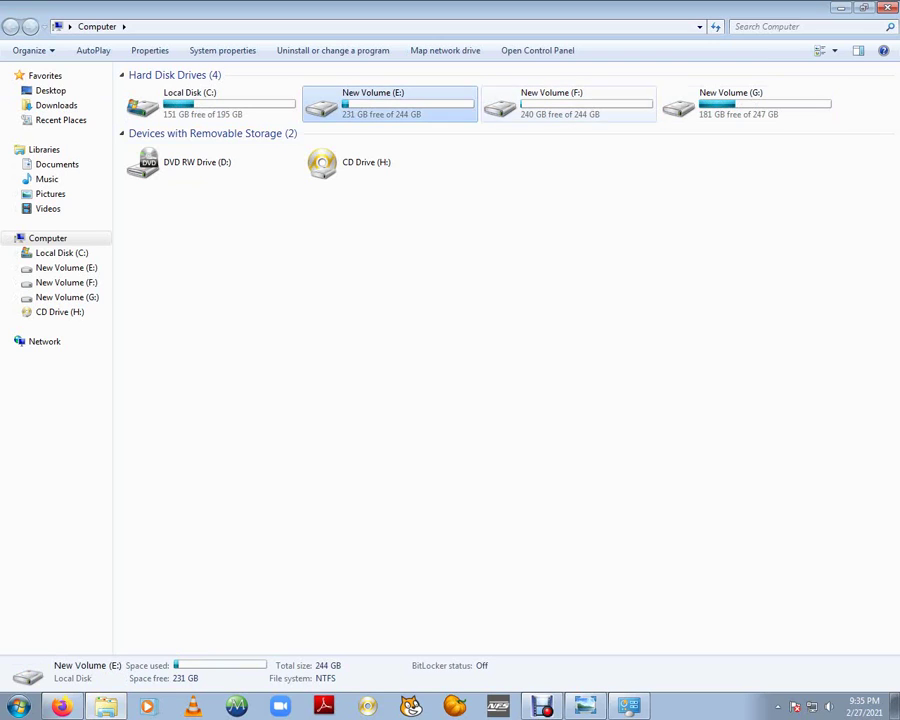
pyautogui.press('Left')
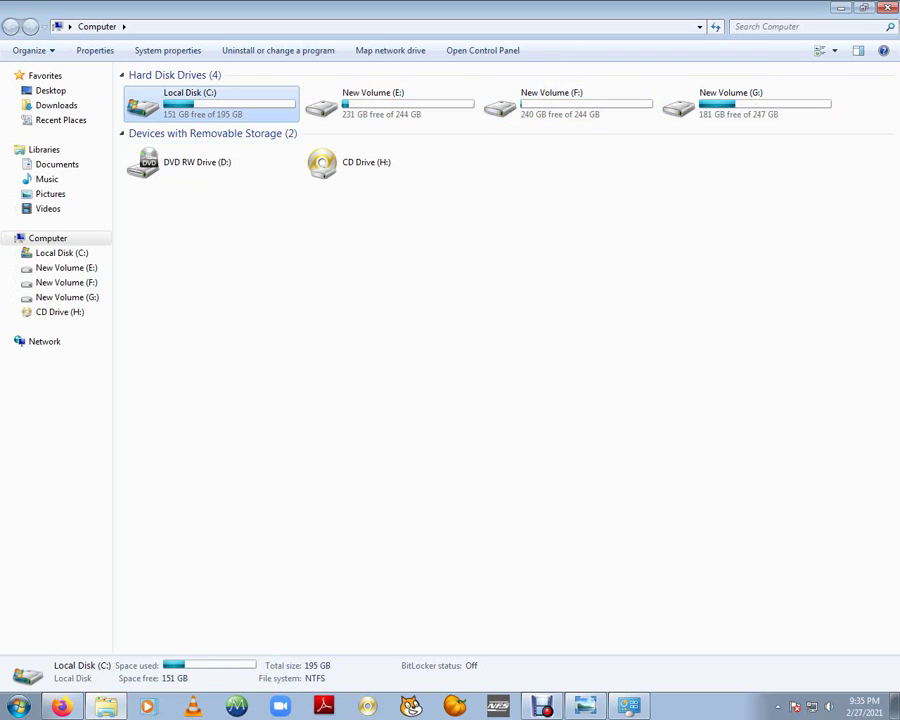
# Check the details of the other hard disk drives through New Volume (G:) and reselect Local Disk (C:).
pyautogui.press('Right')
pyautogui.press('Right')
pyautogui.press('Right')
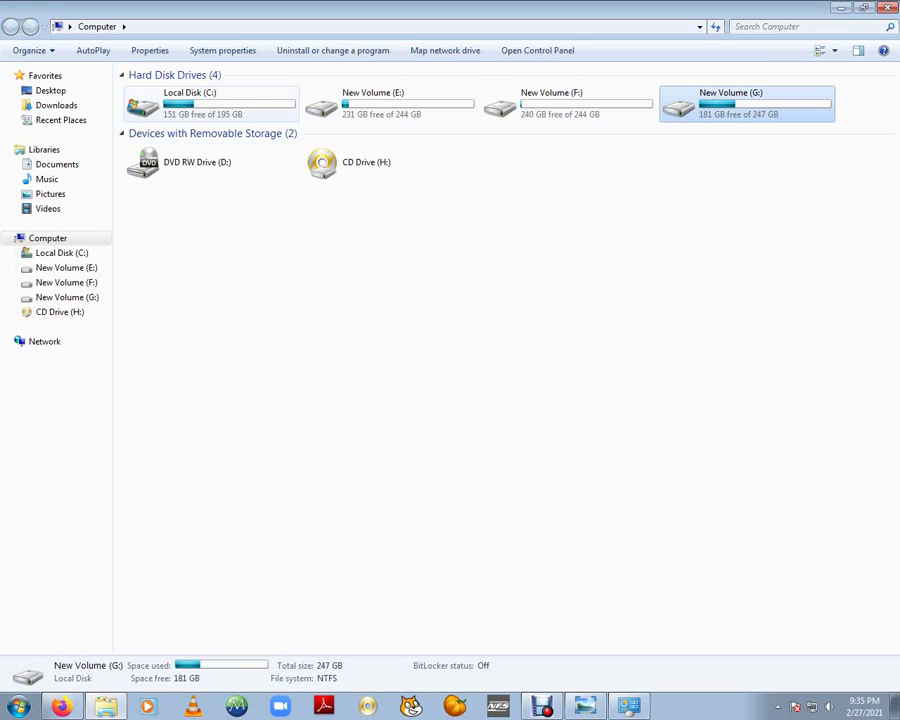
pyautogui.click(211, 104)
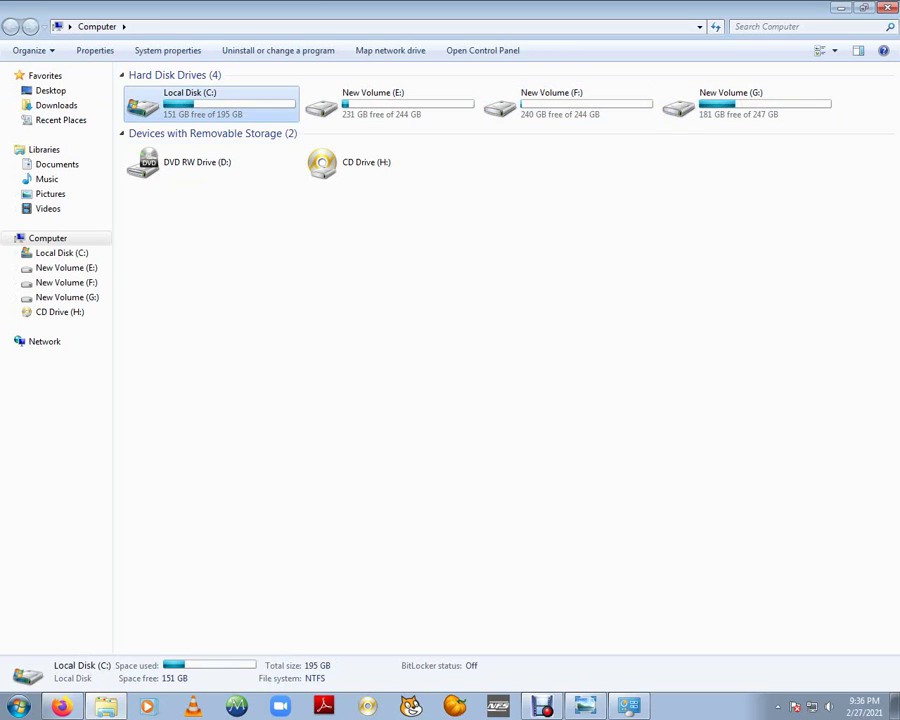
# Open the computer's System information from the Computer window, maximize it, and open Device Manager.
pyautogui.rightClick(395, 239)
pyautogui.click(438, 374)
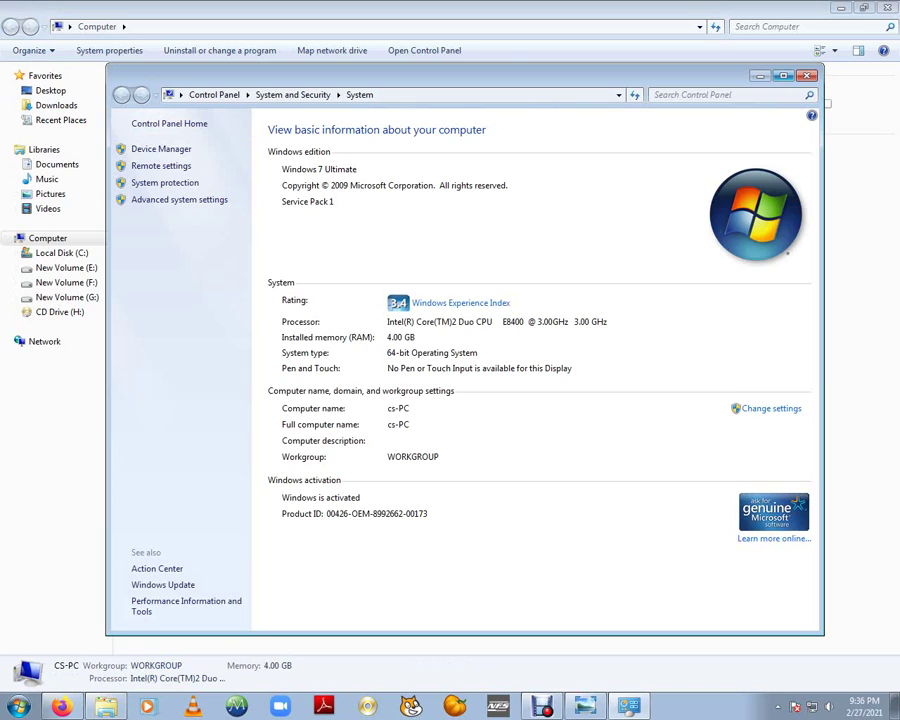
pyautogui.click(783, 75)
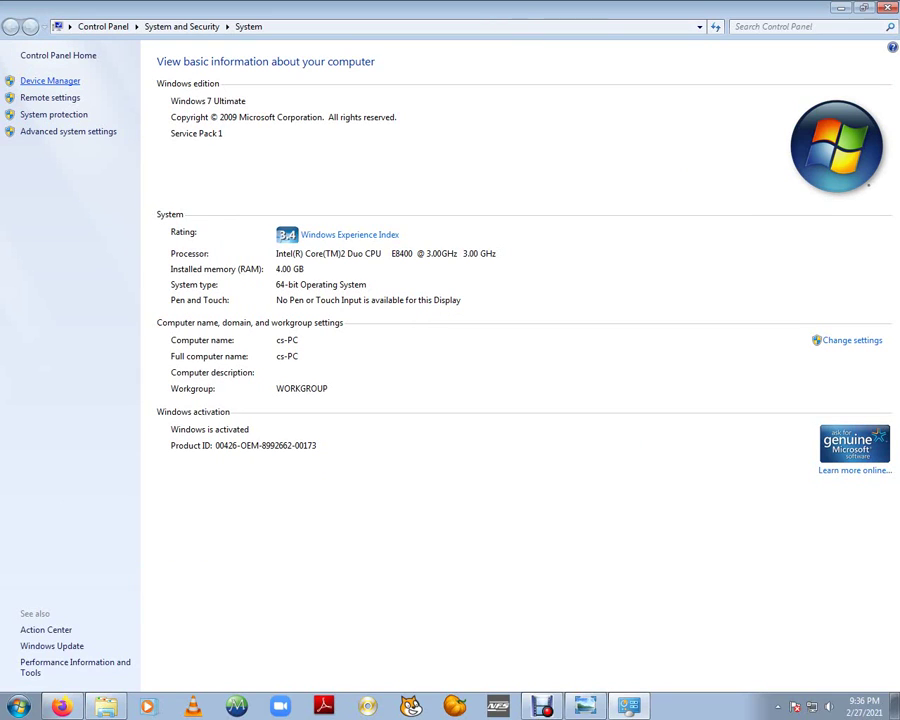
pyautogui.click(50, 80)
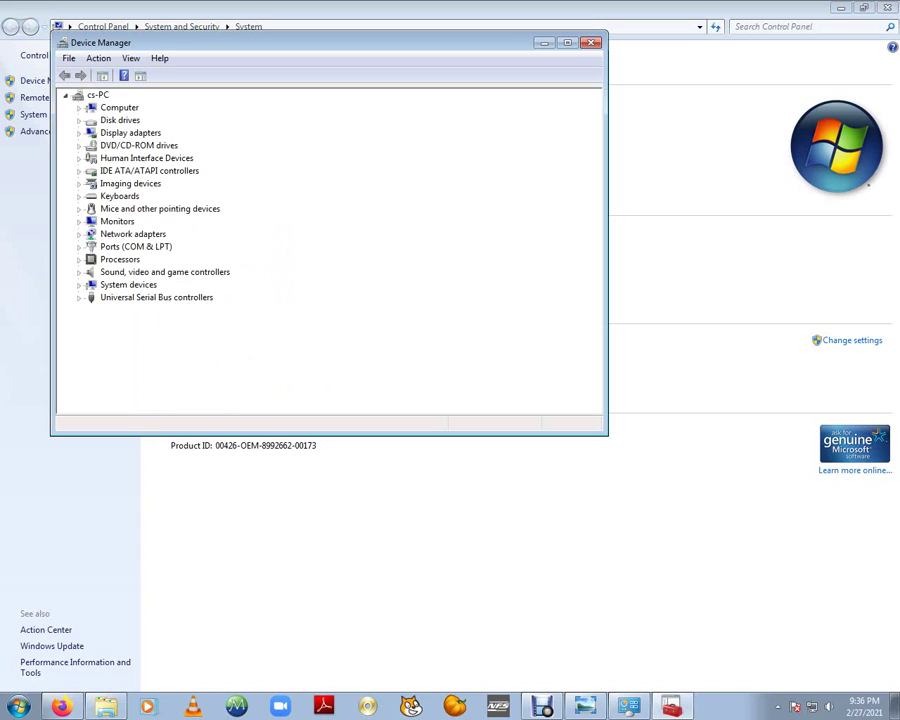
# Open Device Manager's help and view the Microsoft Management Console 3.0 and Device Manager topics.
pyautogui.click(98, 58)
pyautogui.moveTo(131, 58)
pyautogui.click(98, 58)
pyautogui.hotkey('alt', 'a')
pyautogui.press('Return')
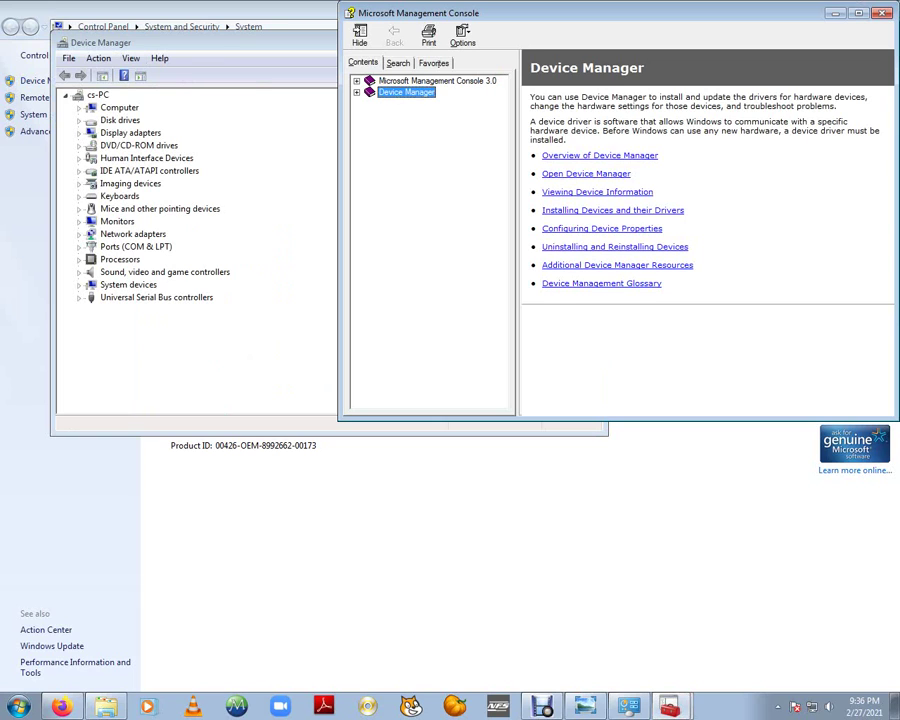
pyautogui.click(437, 81)
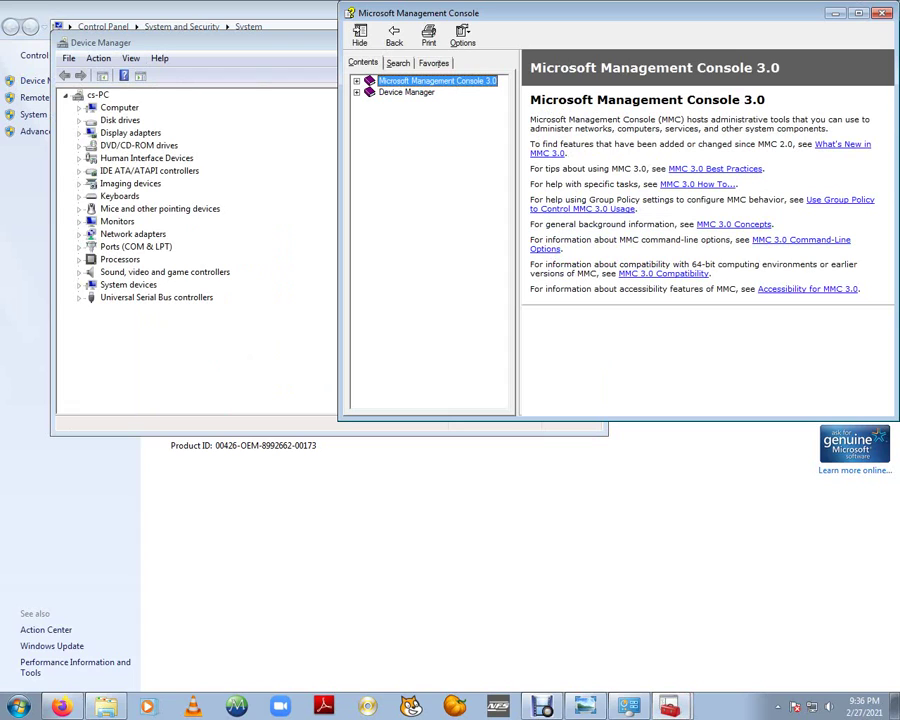
pyautogui.click(406, 92)
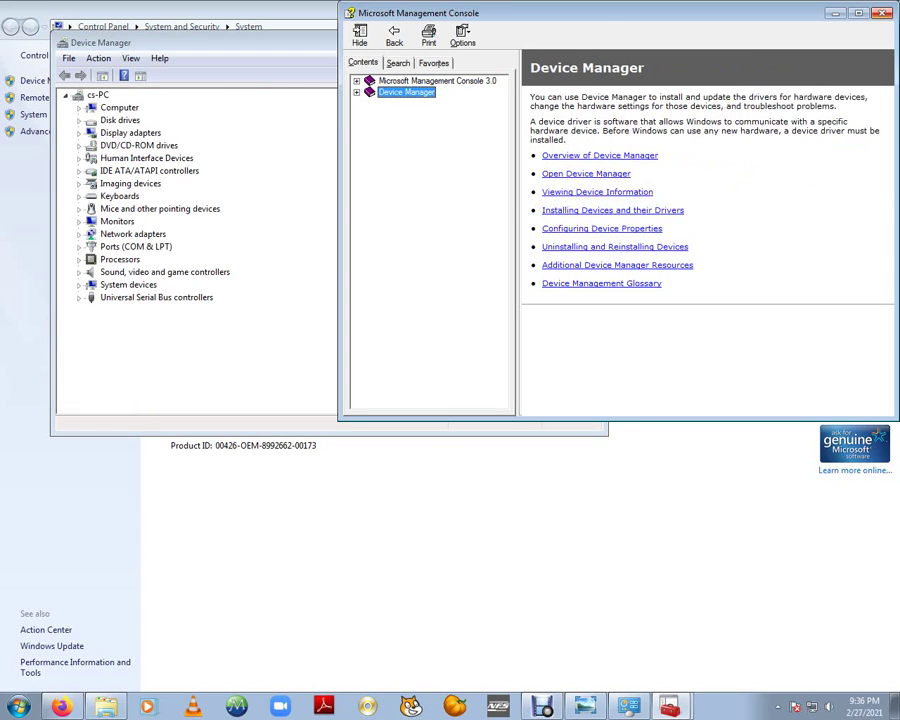
# Close the help, Device Manager, System and Computer windows to return to the desktop.
pyautogui.click(881, 13)
pyautogui.click(591, 42)
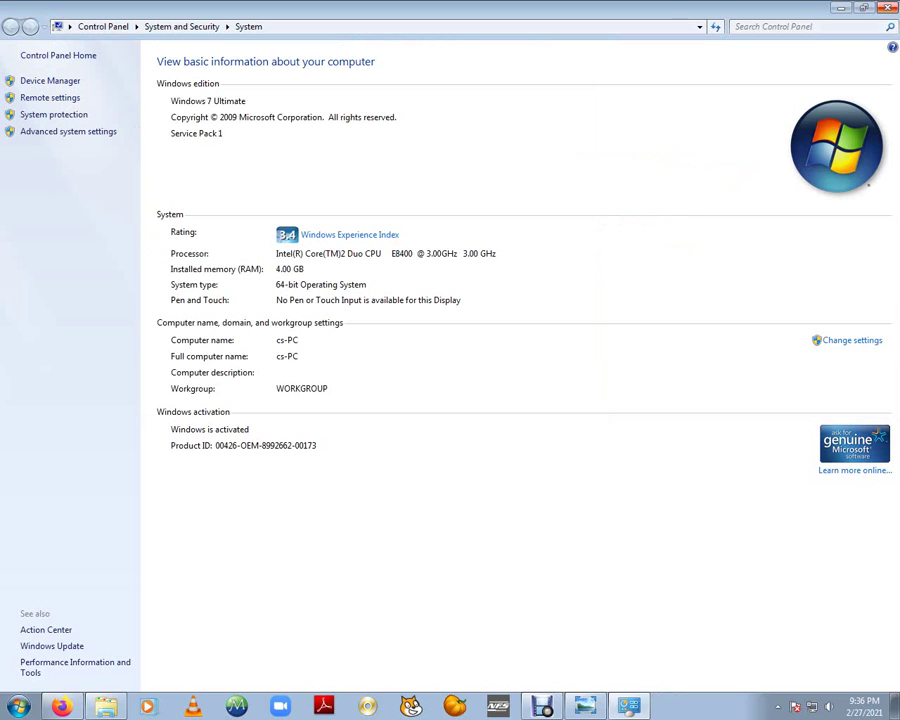
pyautogui.hotkey('alt', 'F4')
pyautogui.hotkey('alt', 'F4')
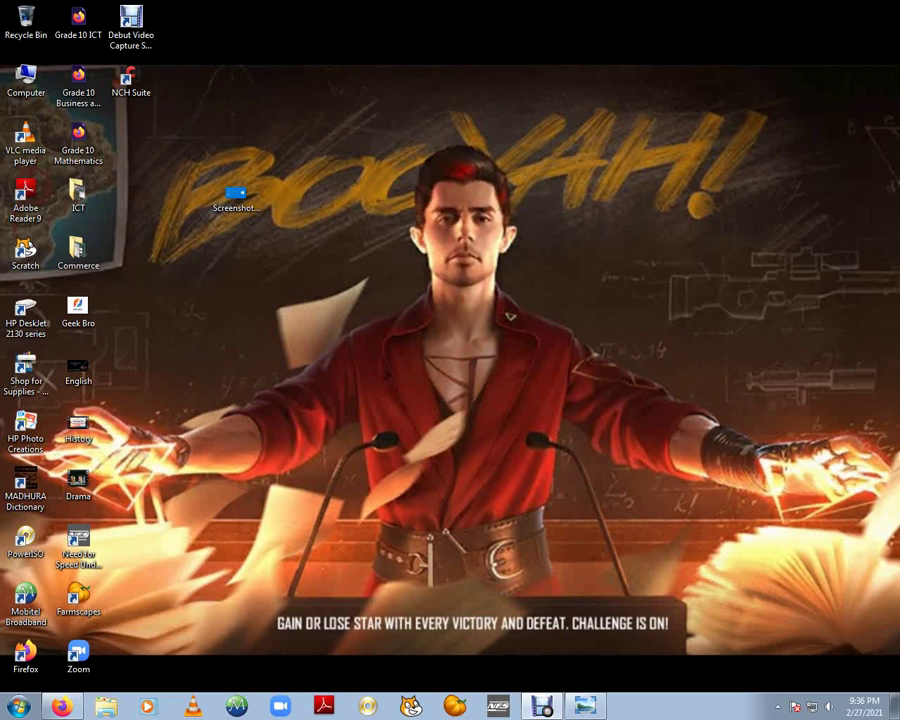
# Open Computer Management for this computer, maximize it, and display Disk Management.
pyautogui.rightClick(32, 94)
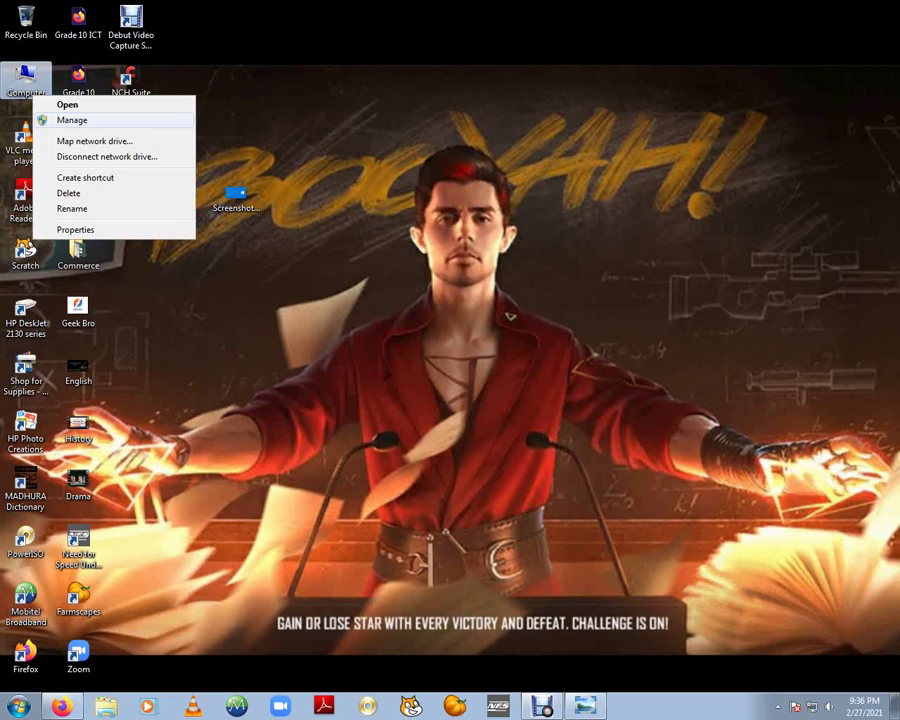
pyautogui.click(72, 120)
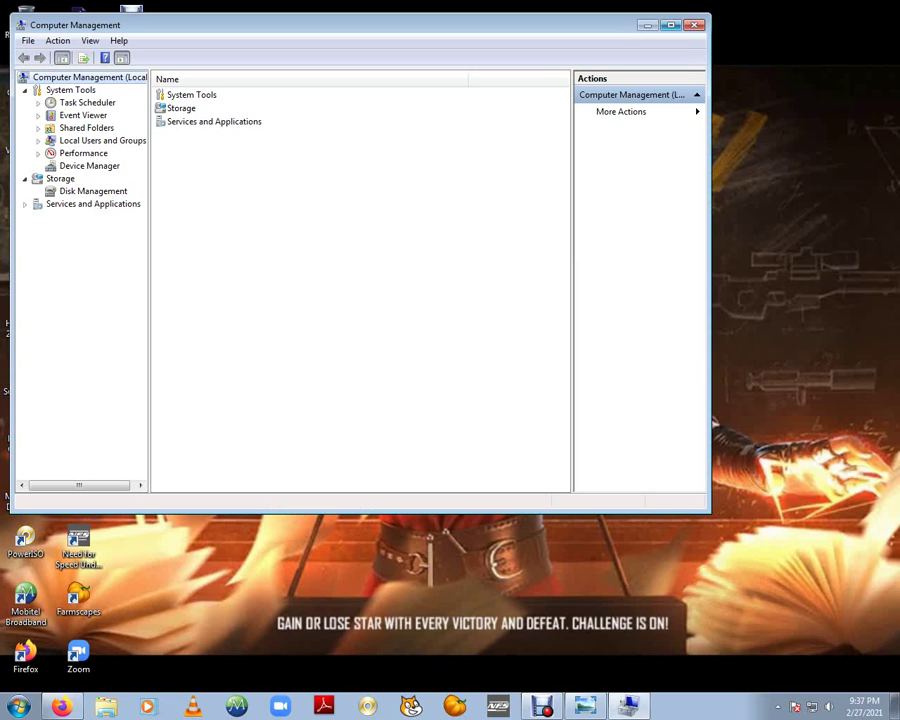
pyautogui.press('super+Up')
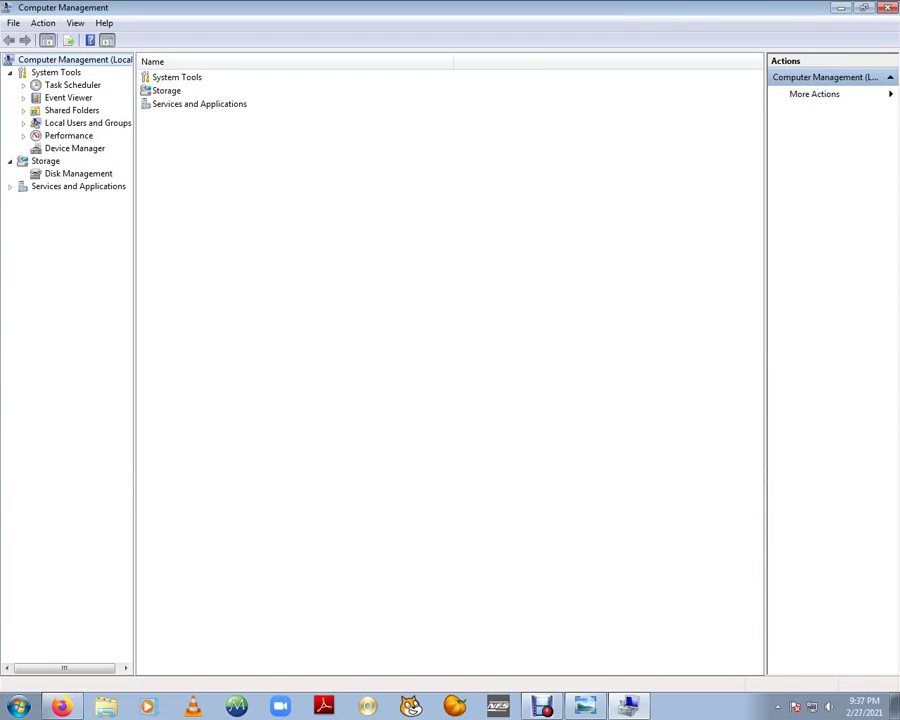
pyautogui.click(78, 173)
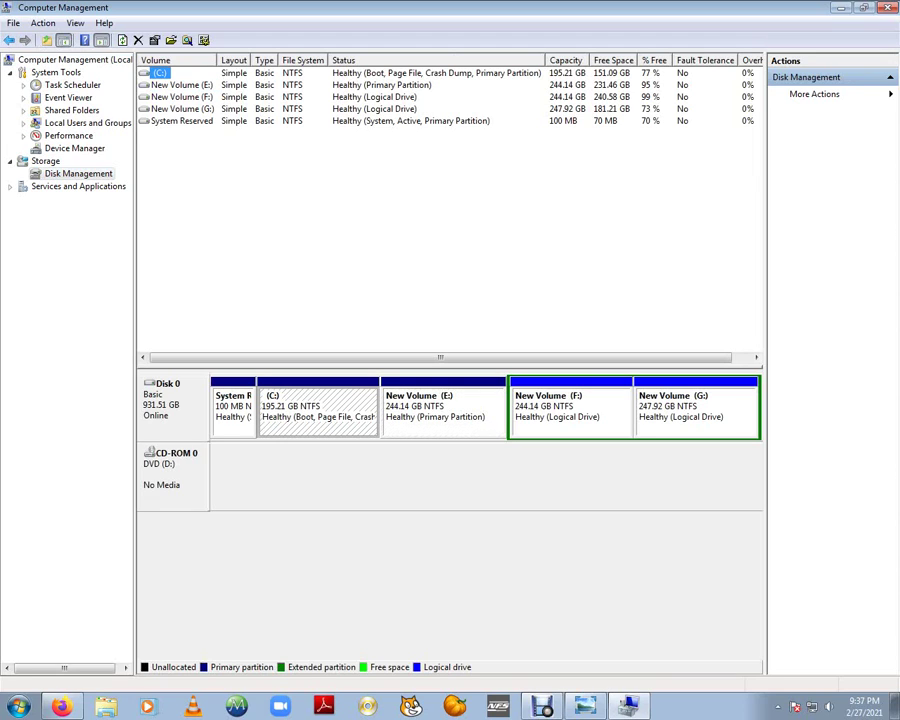
# Examine the additional actions offered for Disk Management, including its View options, without running any.
pyautogui.click(814, 94)
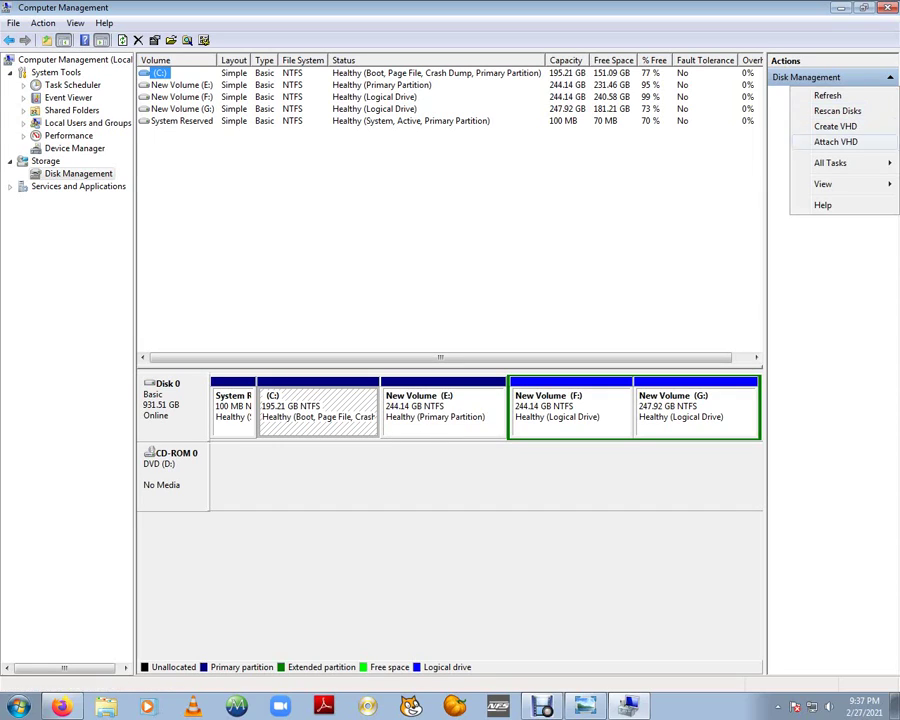
pyautogui.press('Escape')
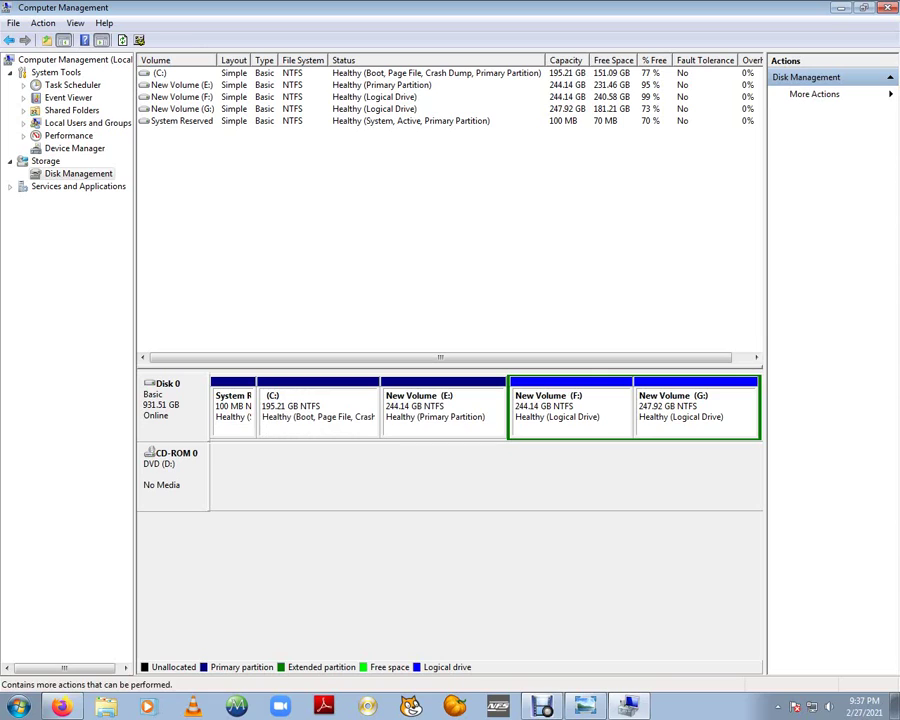
pyautogui.click(814, 94)
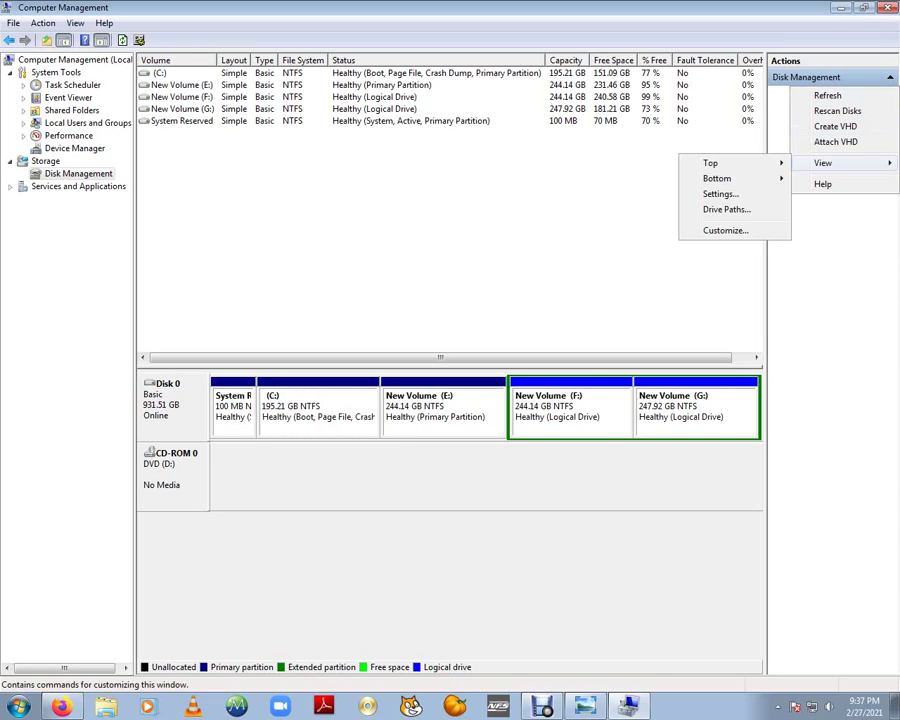
pyautogui.press('Escape')
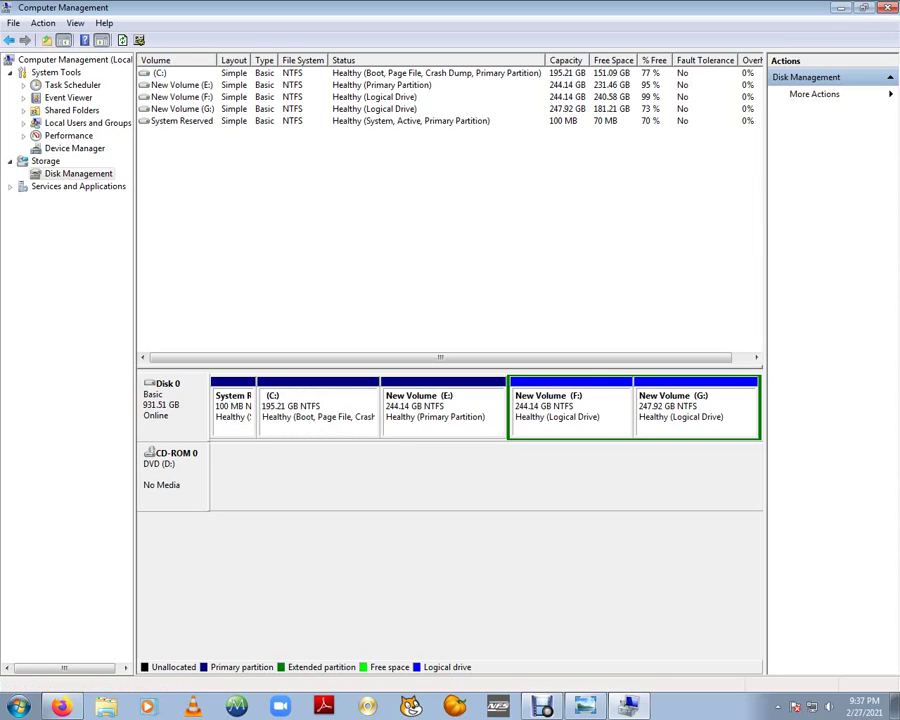
pyautogui.click(814, 94)
pyautogui.press('Escape')
# Open the Computer window to examine the hard disk drives and close it to return to Disk Management.
pyautogui.click(18, 706)
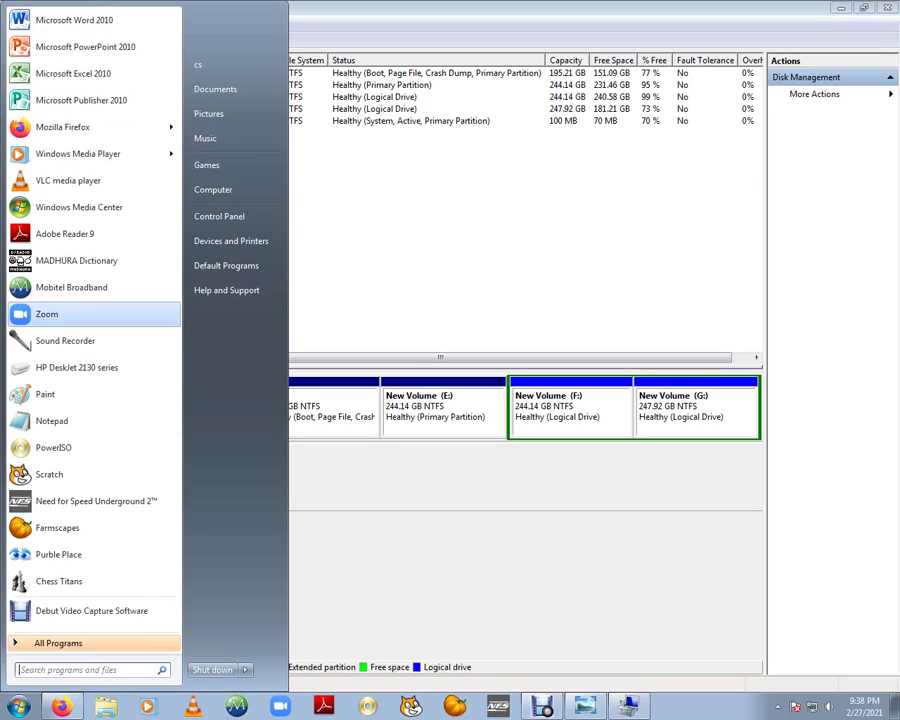
pyautogui.click(200, 186)
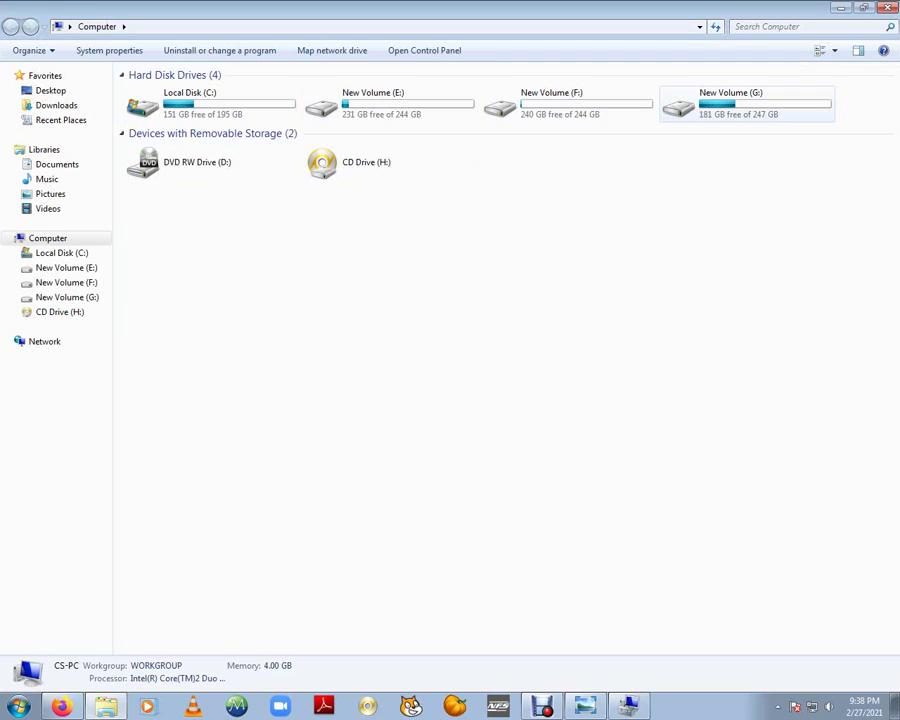
pyautogui.click(886, 7)
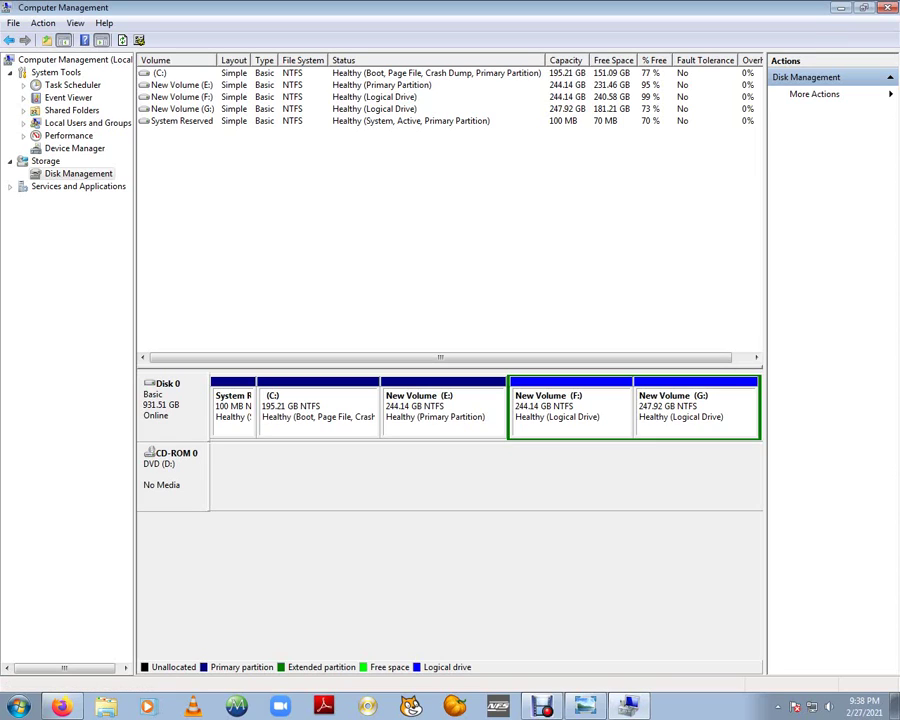
# Display the Performance overview with its system summary and close Computer Management.
pyautogui.click(68, 135)
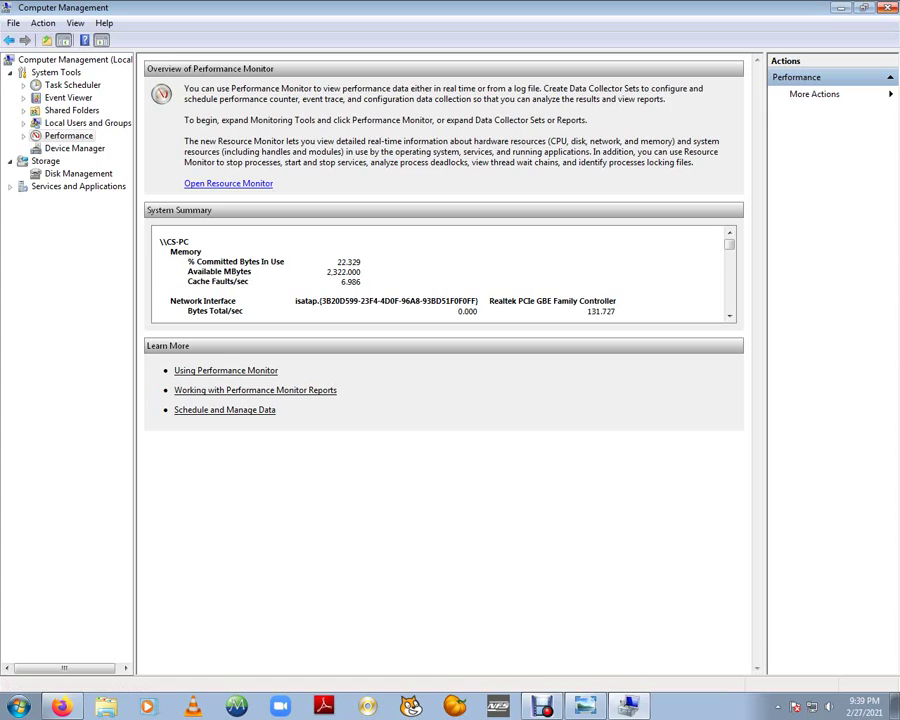
pyautogui.click(886, 7)
# View the Screenshot_27-7 crash screen image from the desktop twice, closing it after the second viewing.
pyautogui.doubleClick(236, 195)
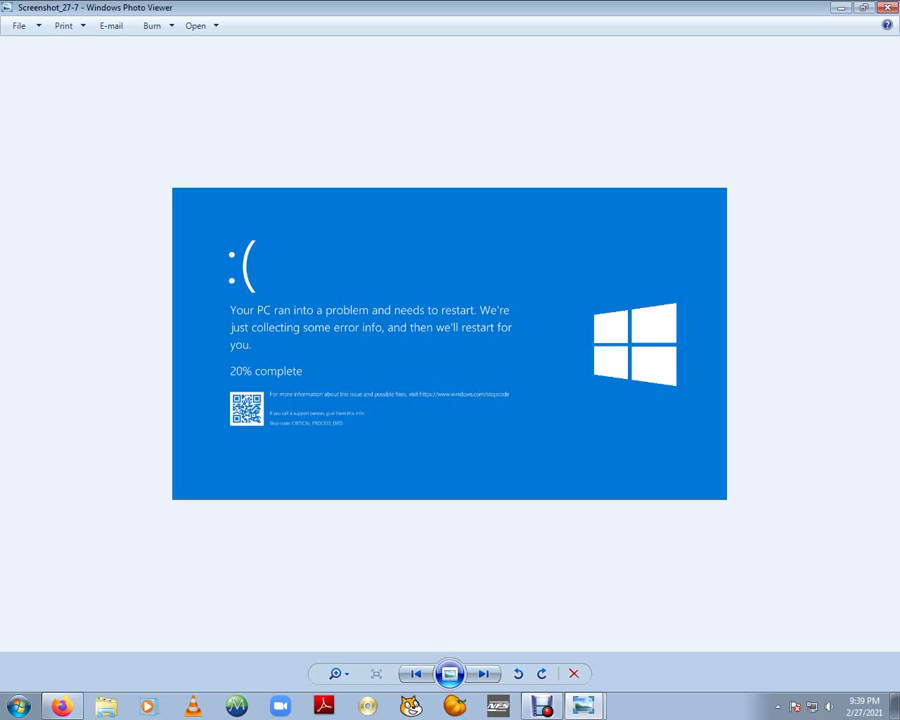
pyautogui.press('super+d')
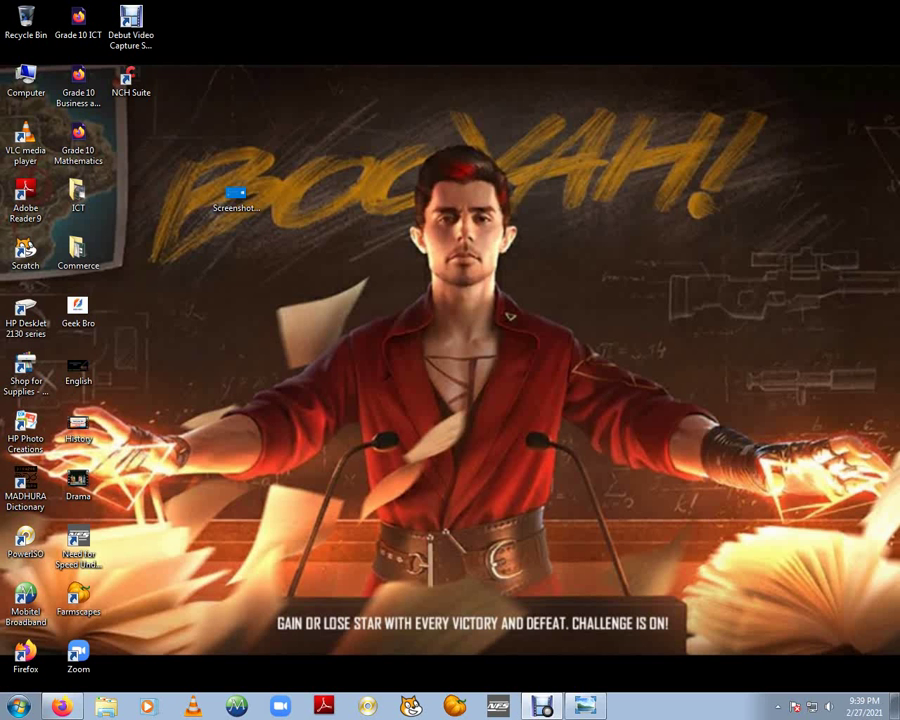
pyautogui.doubleClick(236, 198)
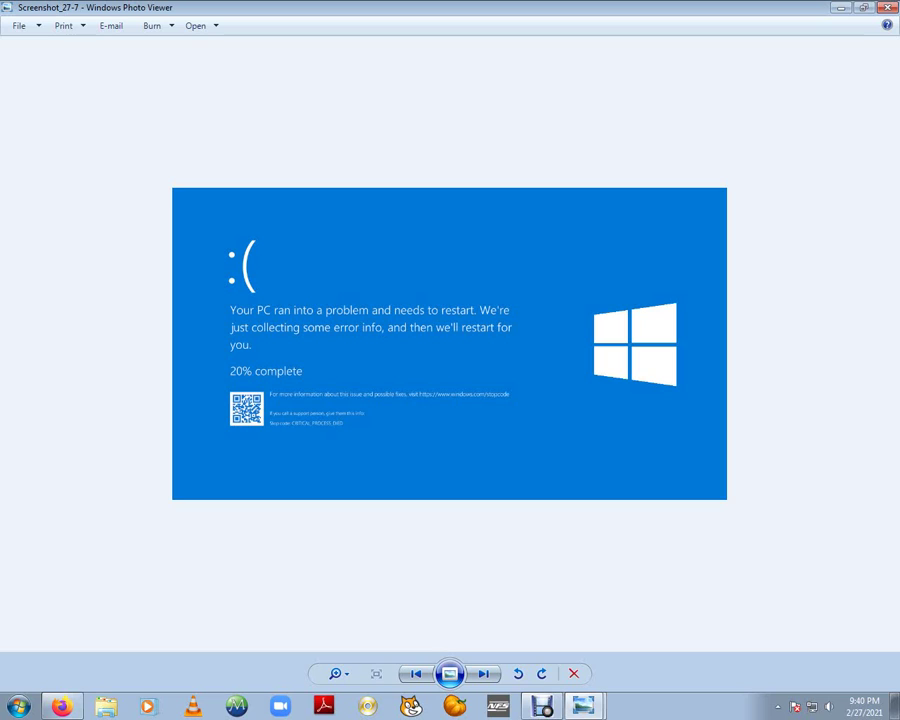
pyautogui.click(886, 7)
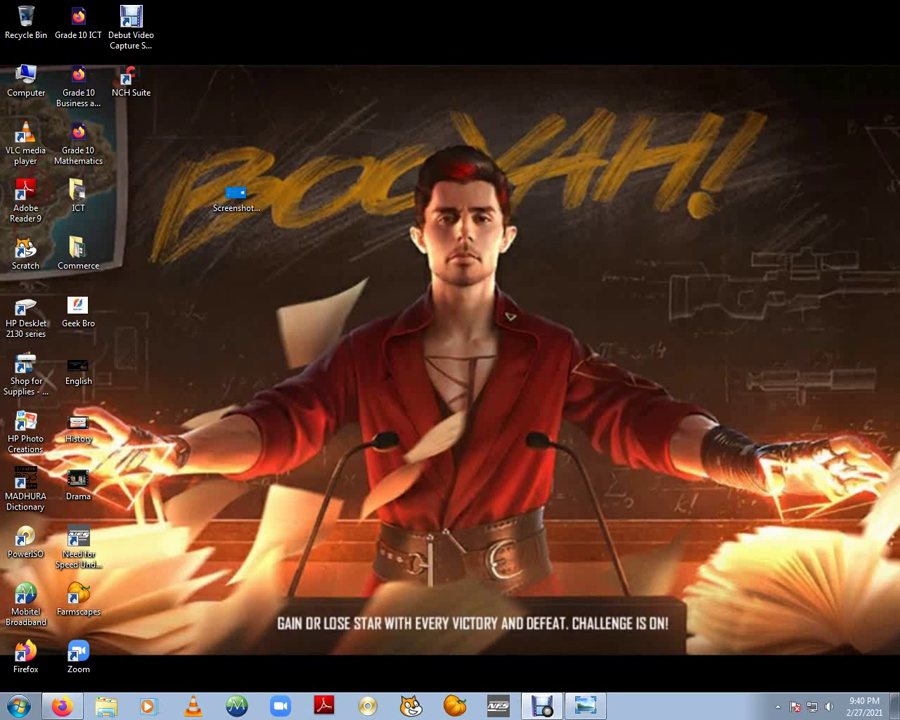